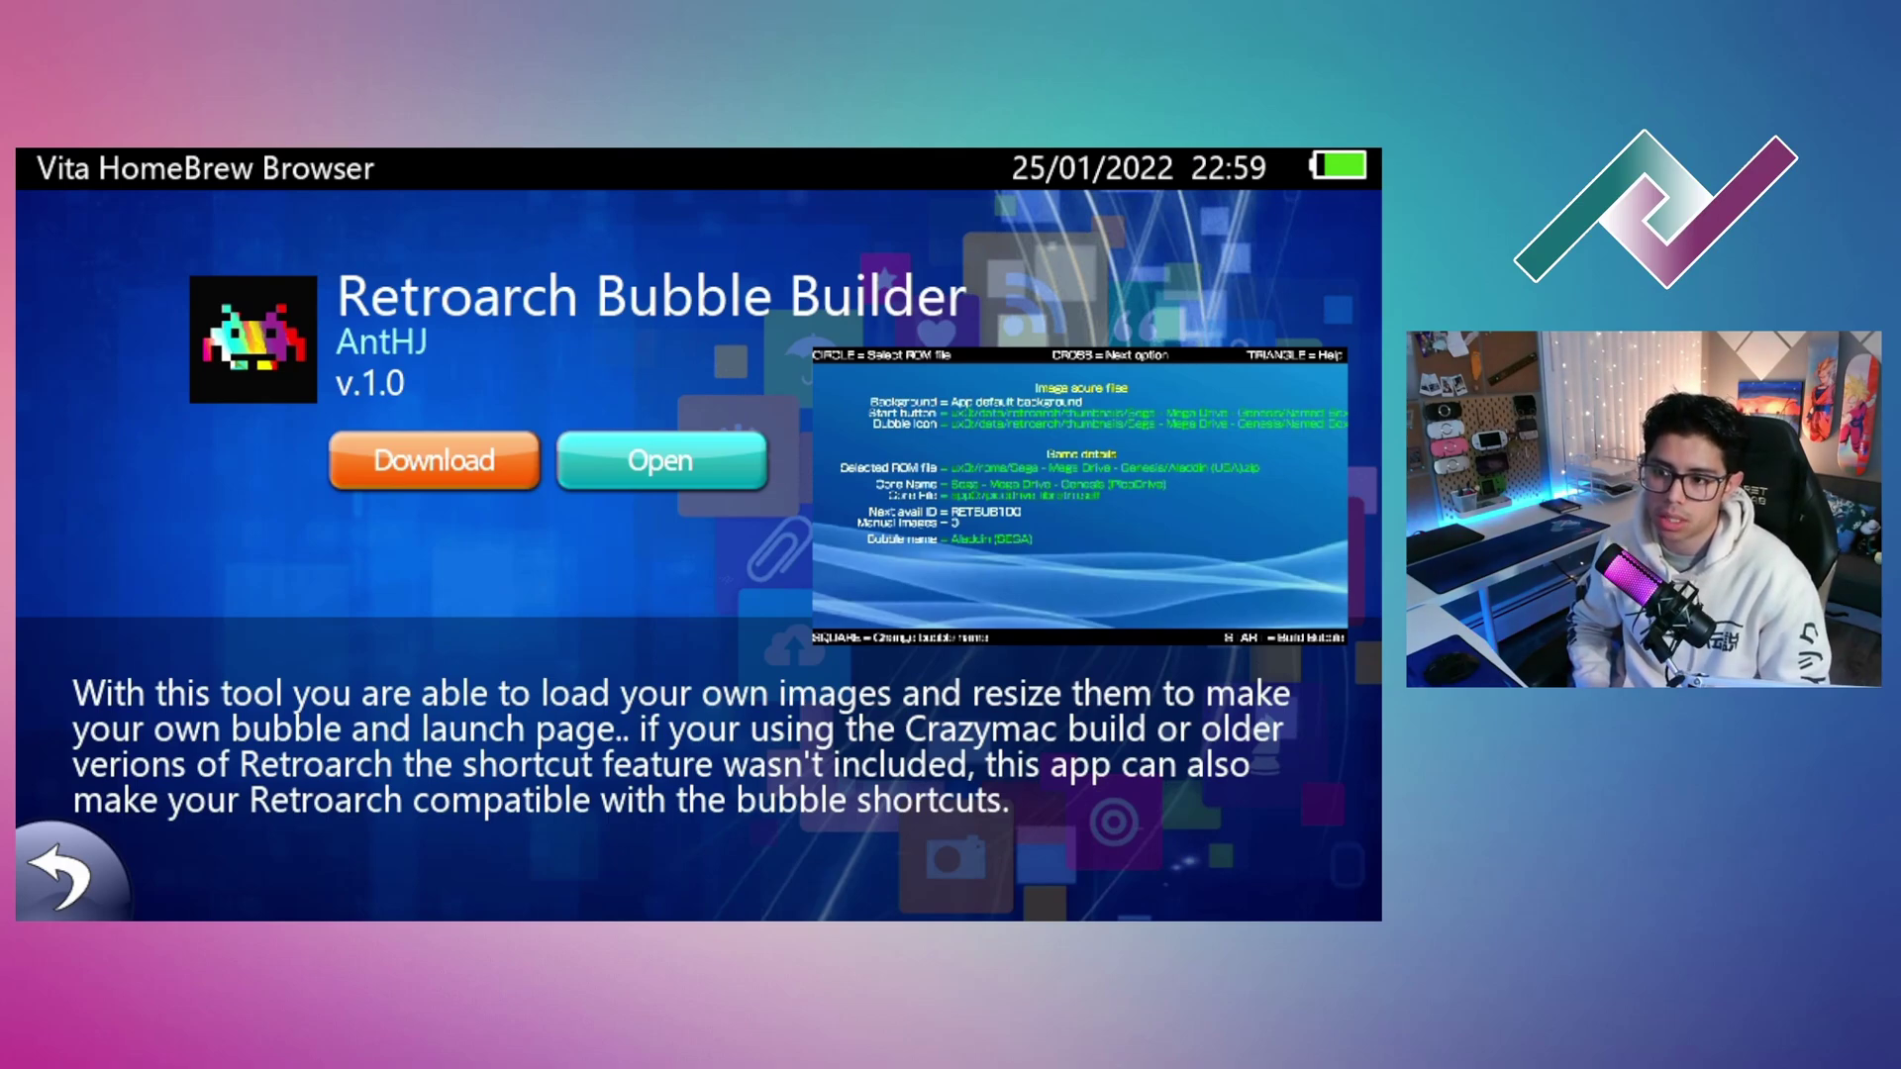
- Leave the HomeBrew Browser and return to the LiveArea home page showing the app bubbles
key("super")
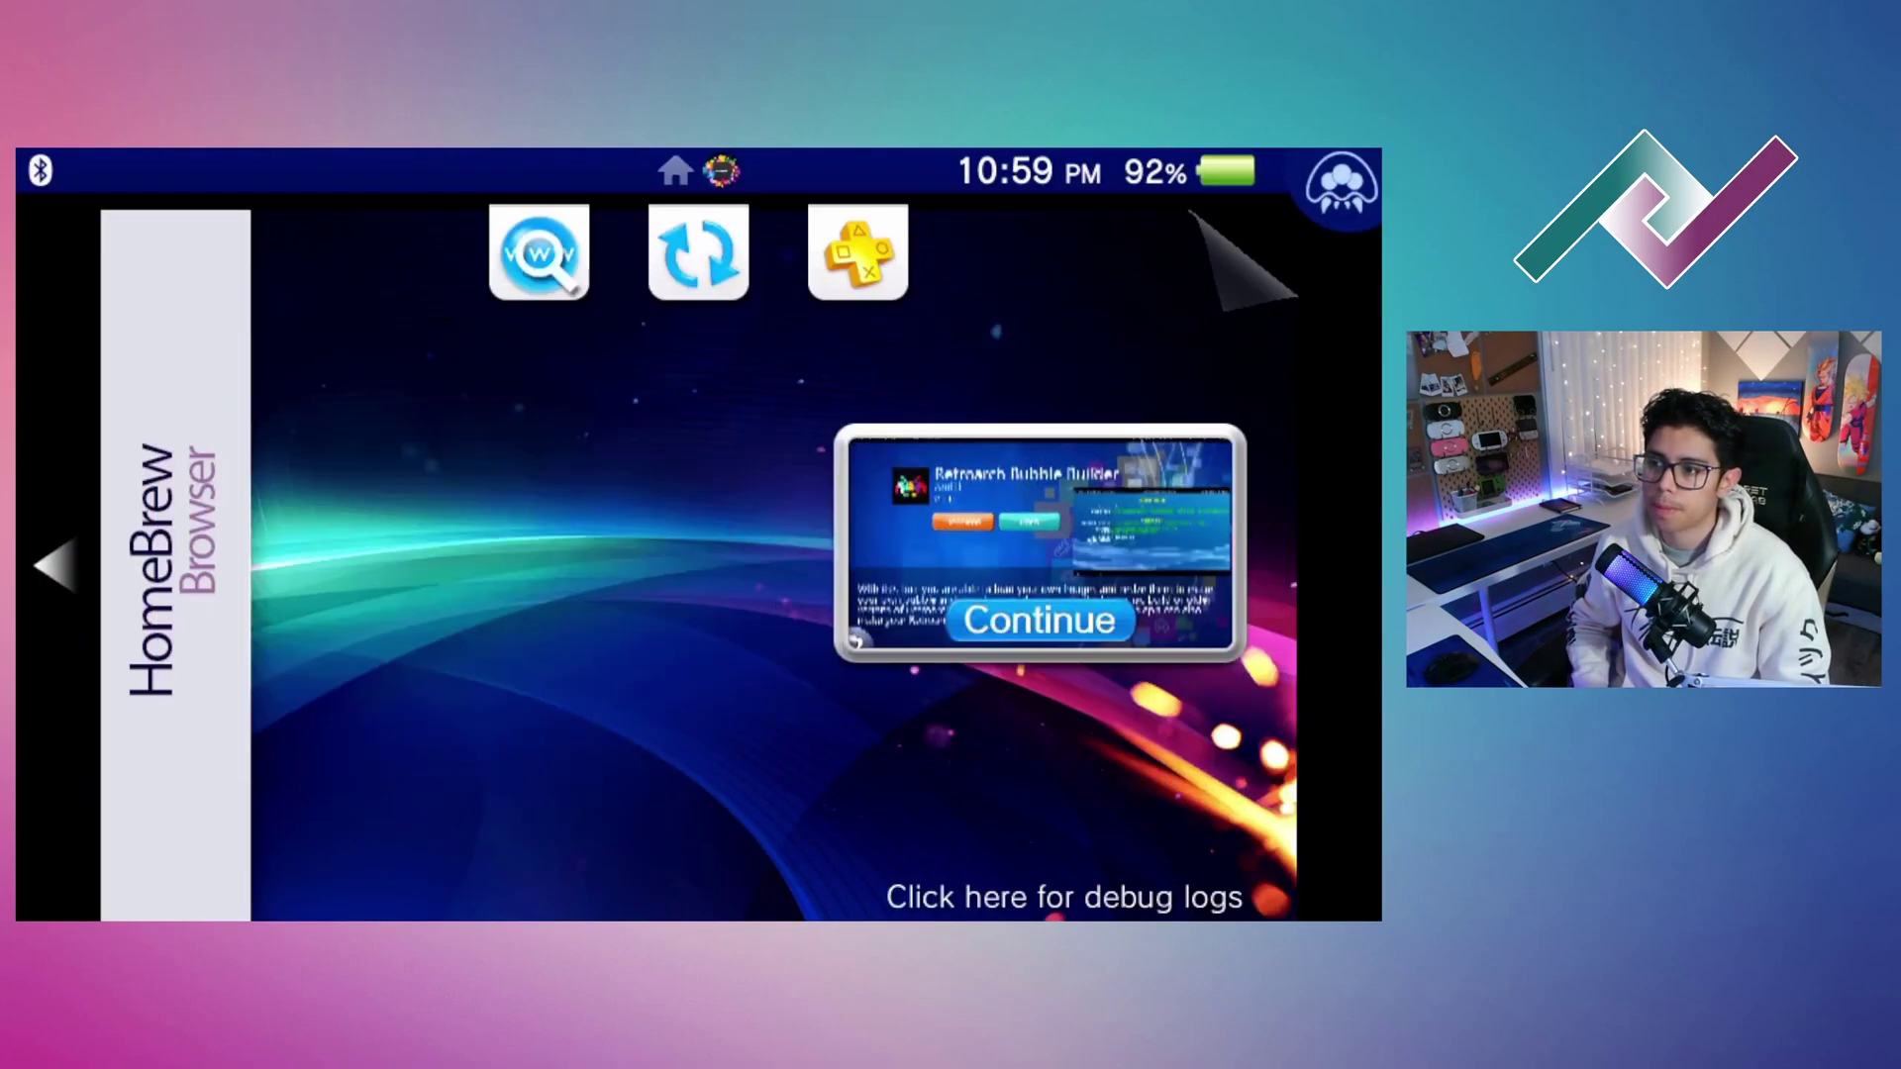
key("super")
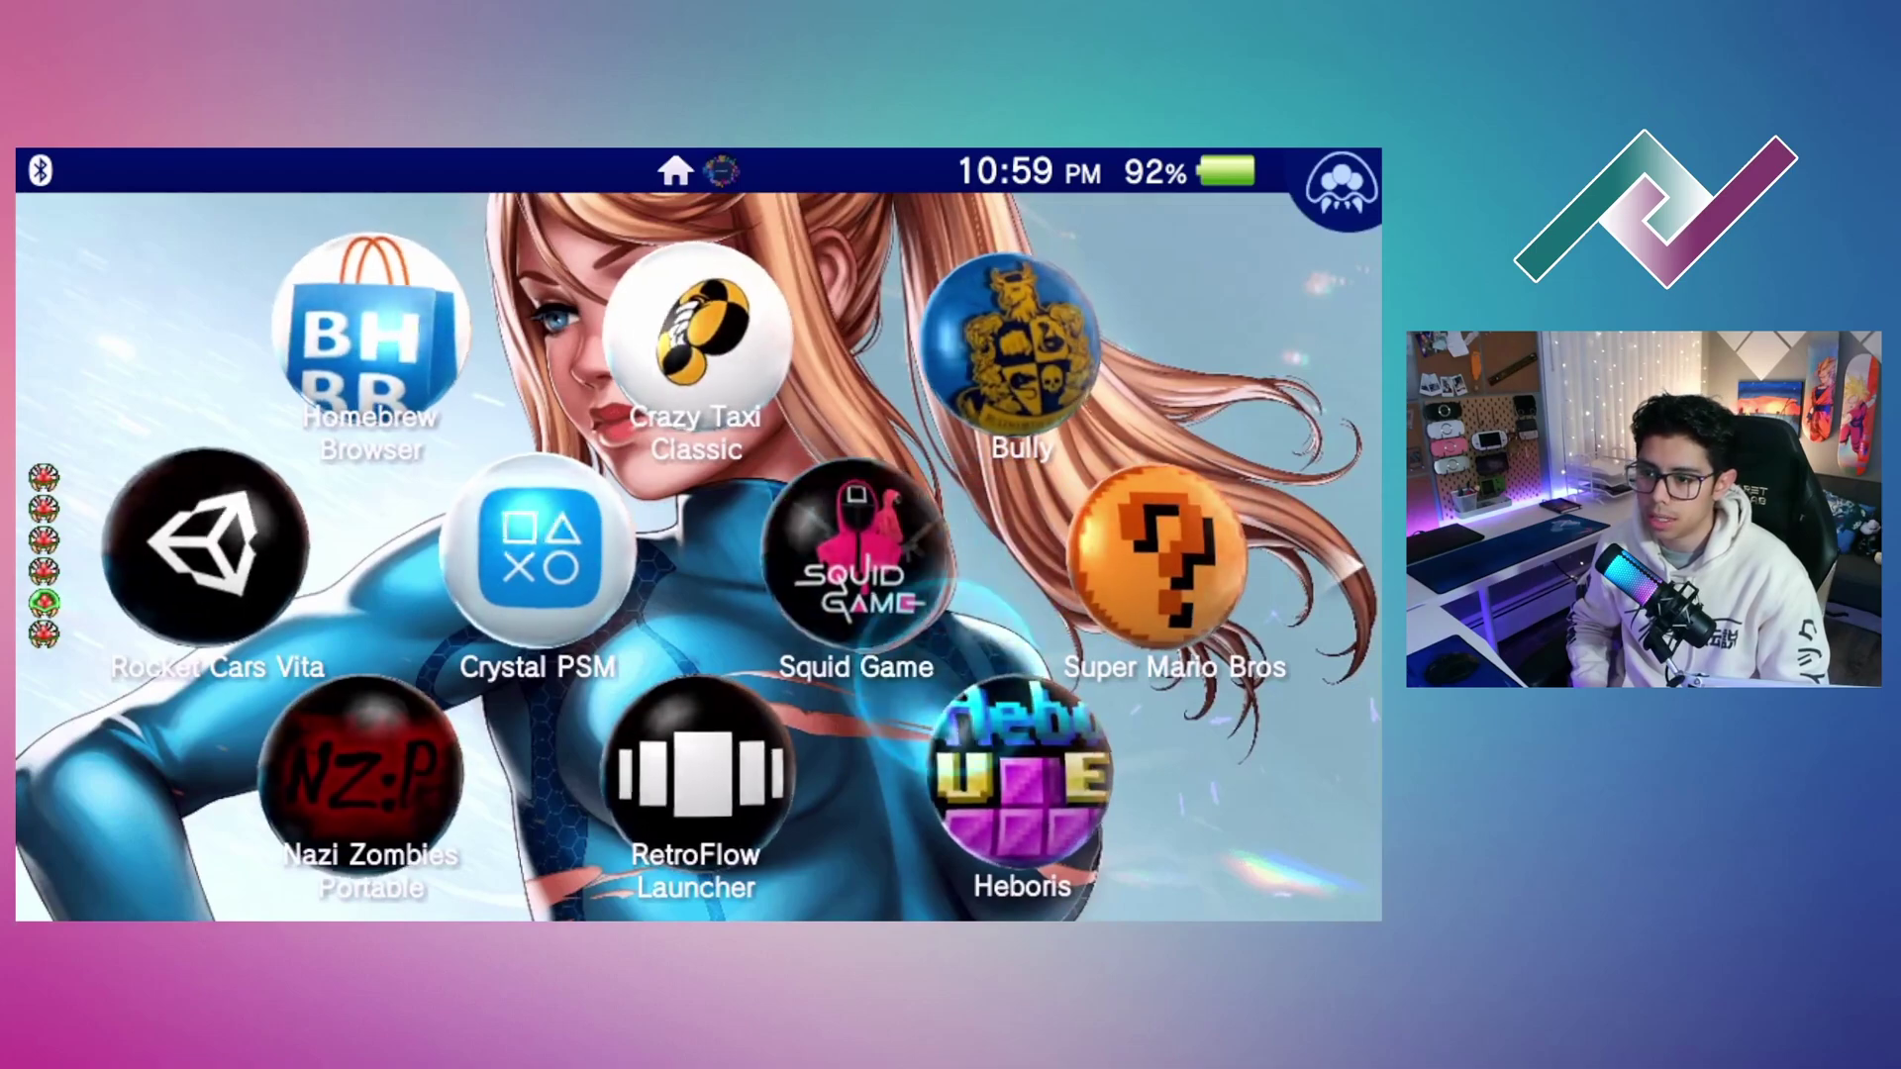
scroll(699, 554, "down", 1)
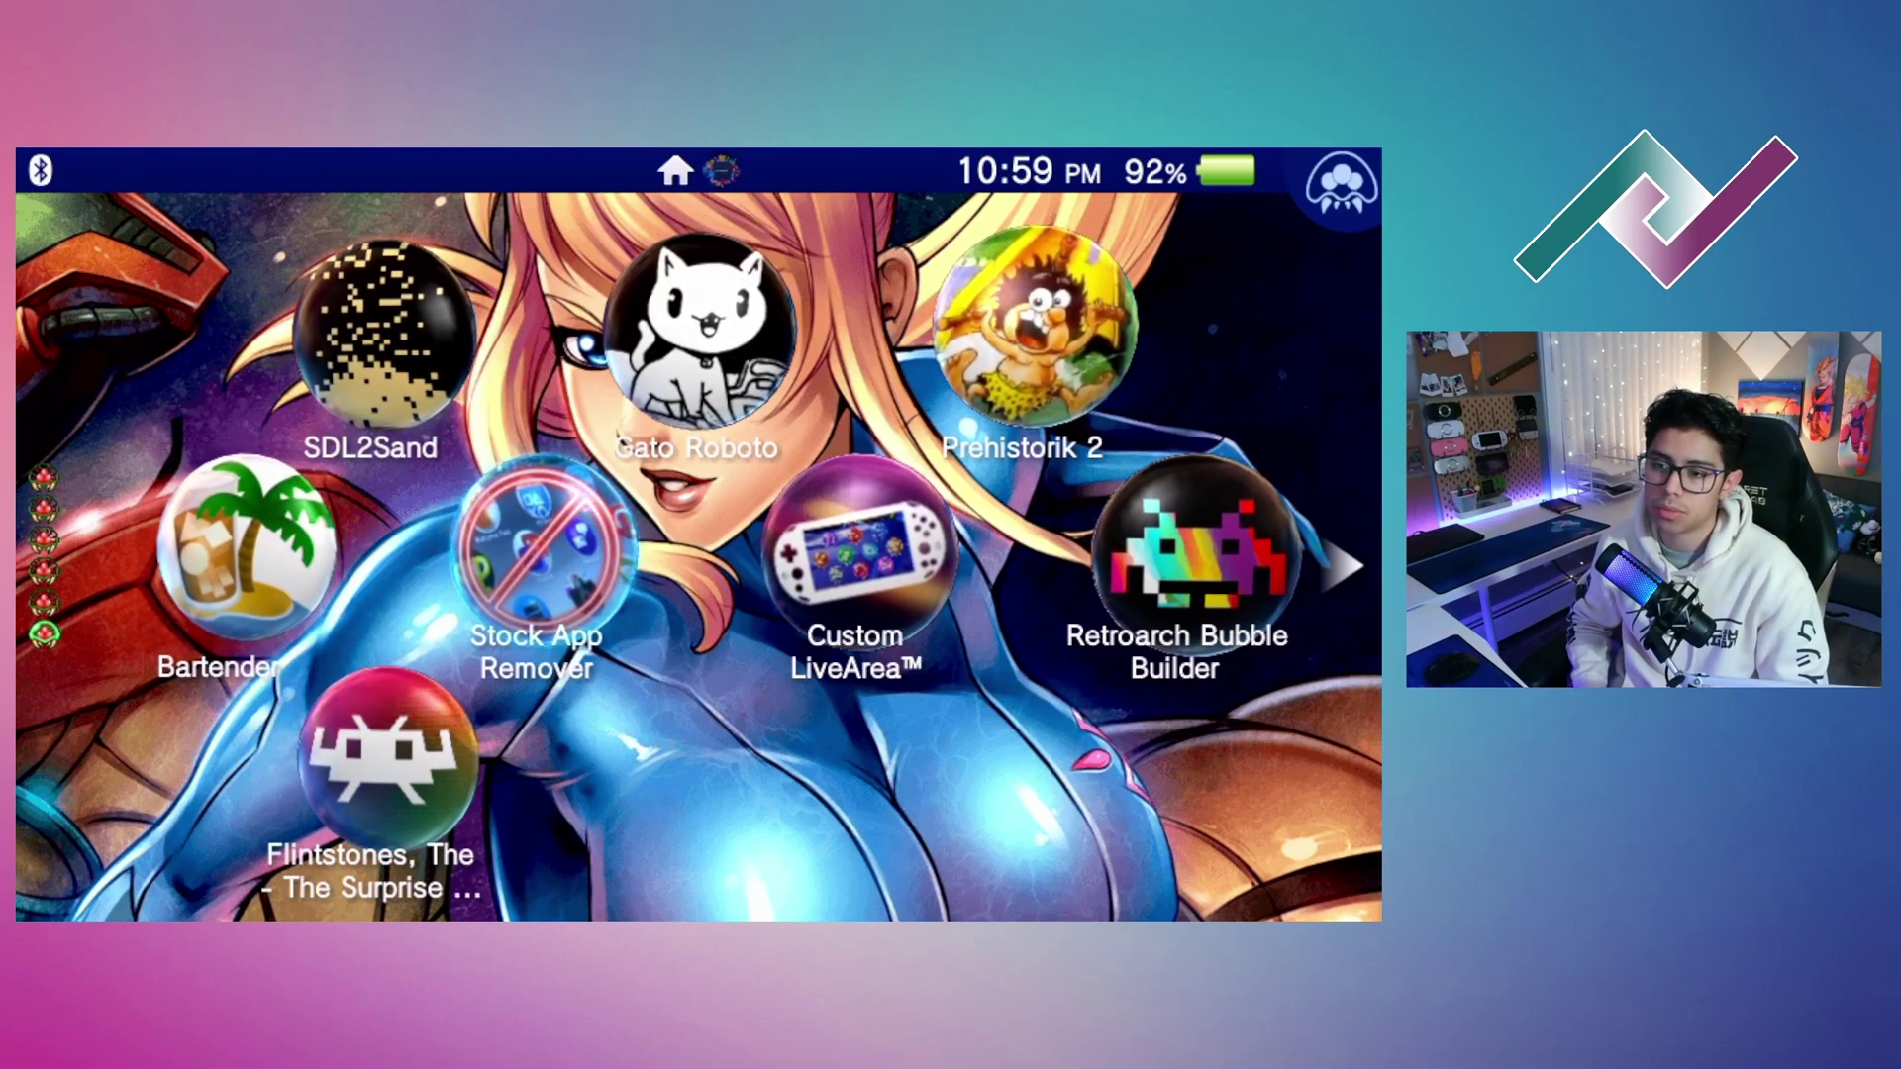
- Highlight the Flintstones RetroArch bubble and open its LiveArea page
key("Down")
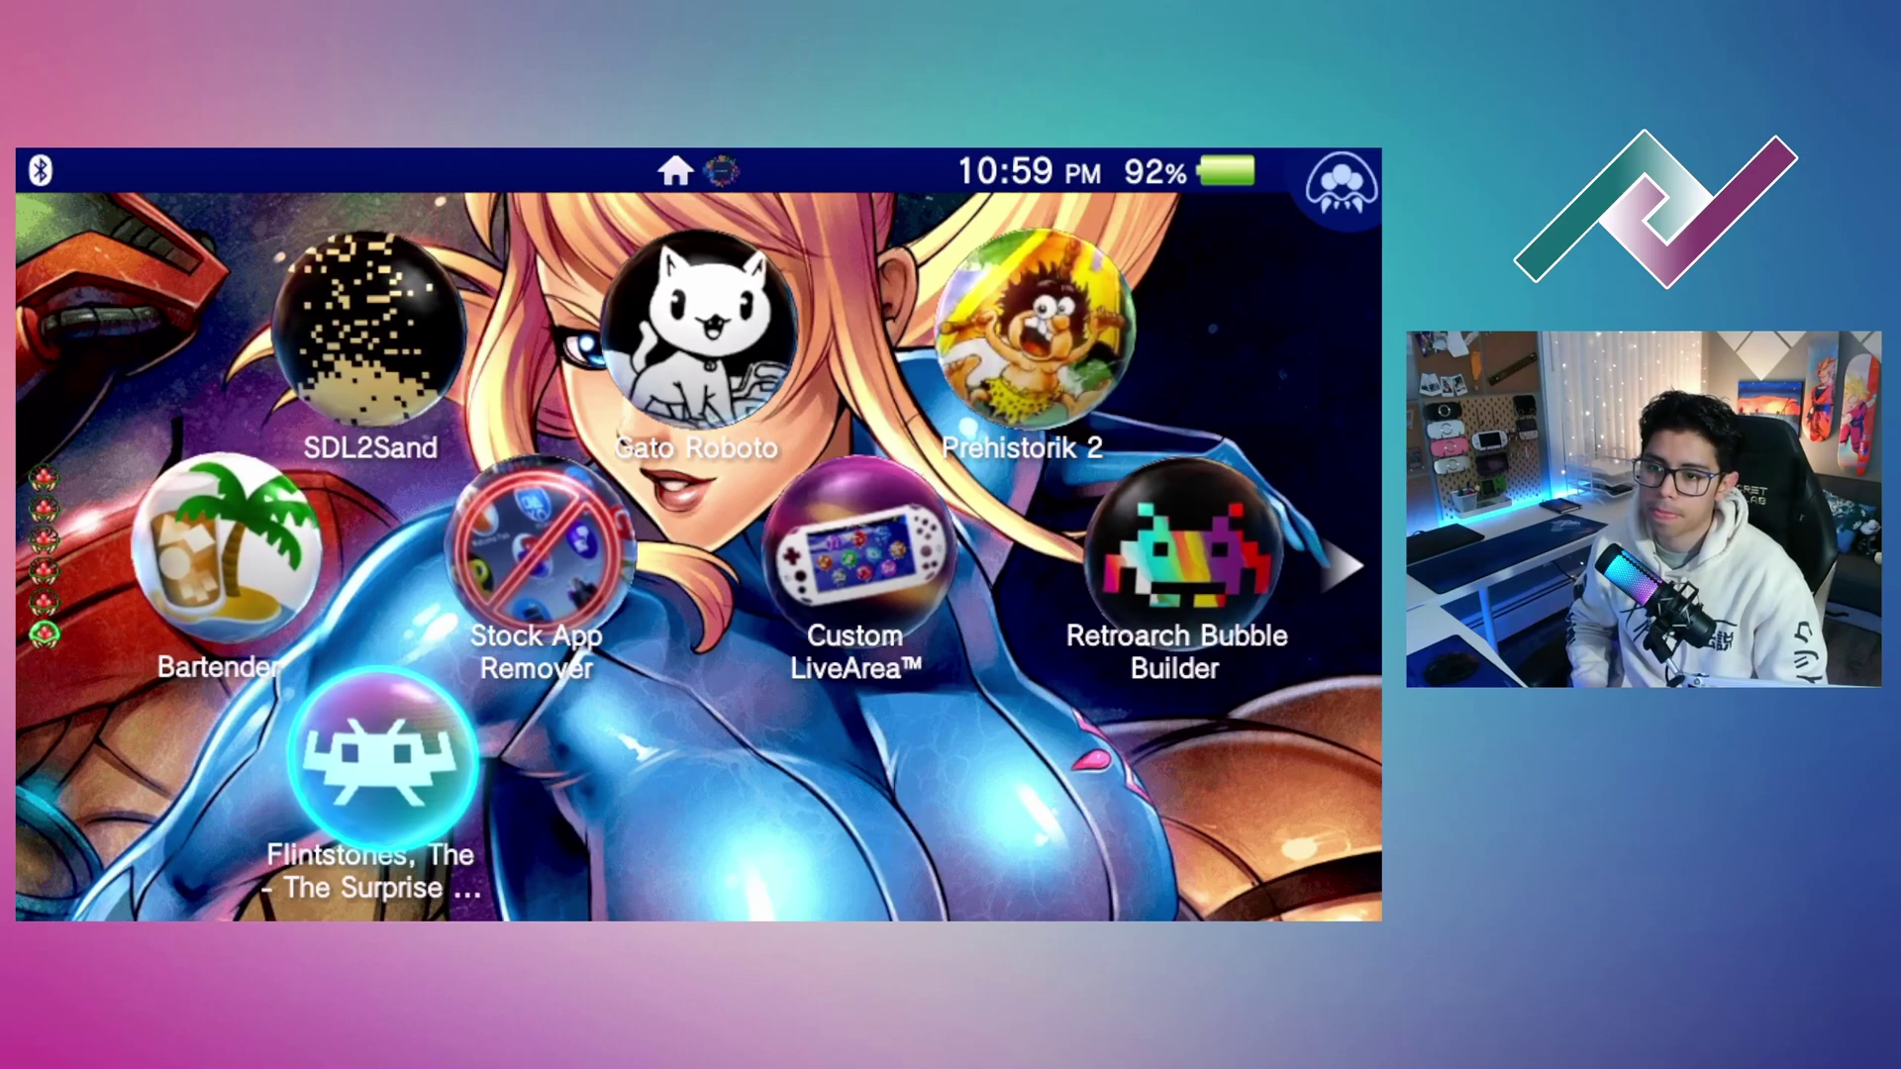
key("Return")
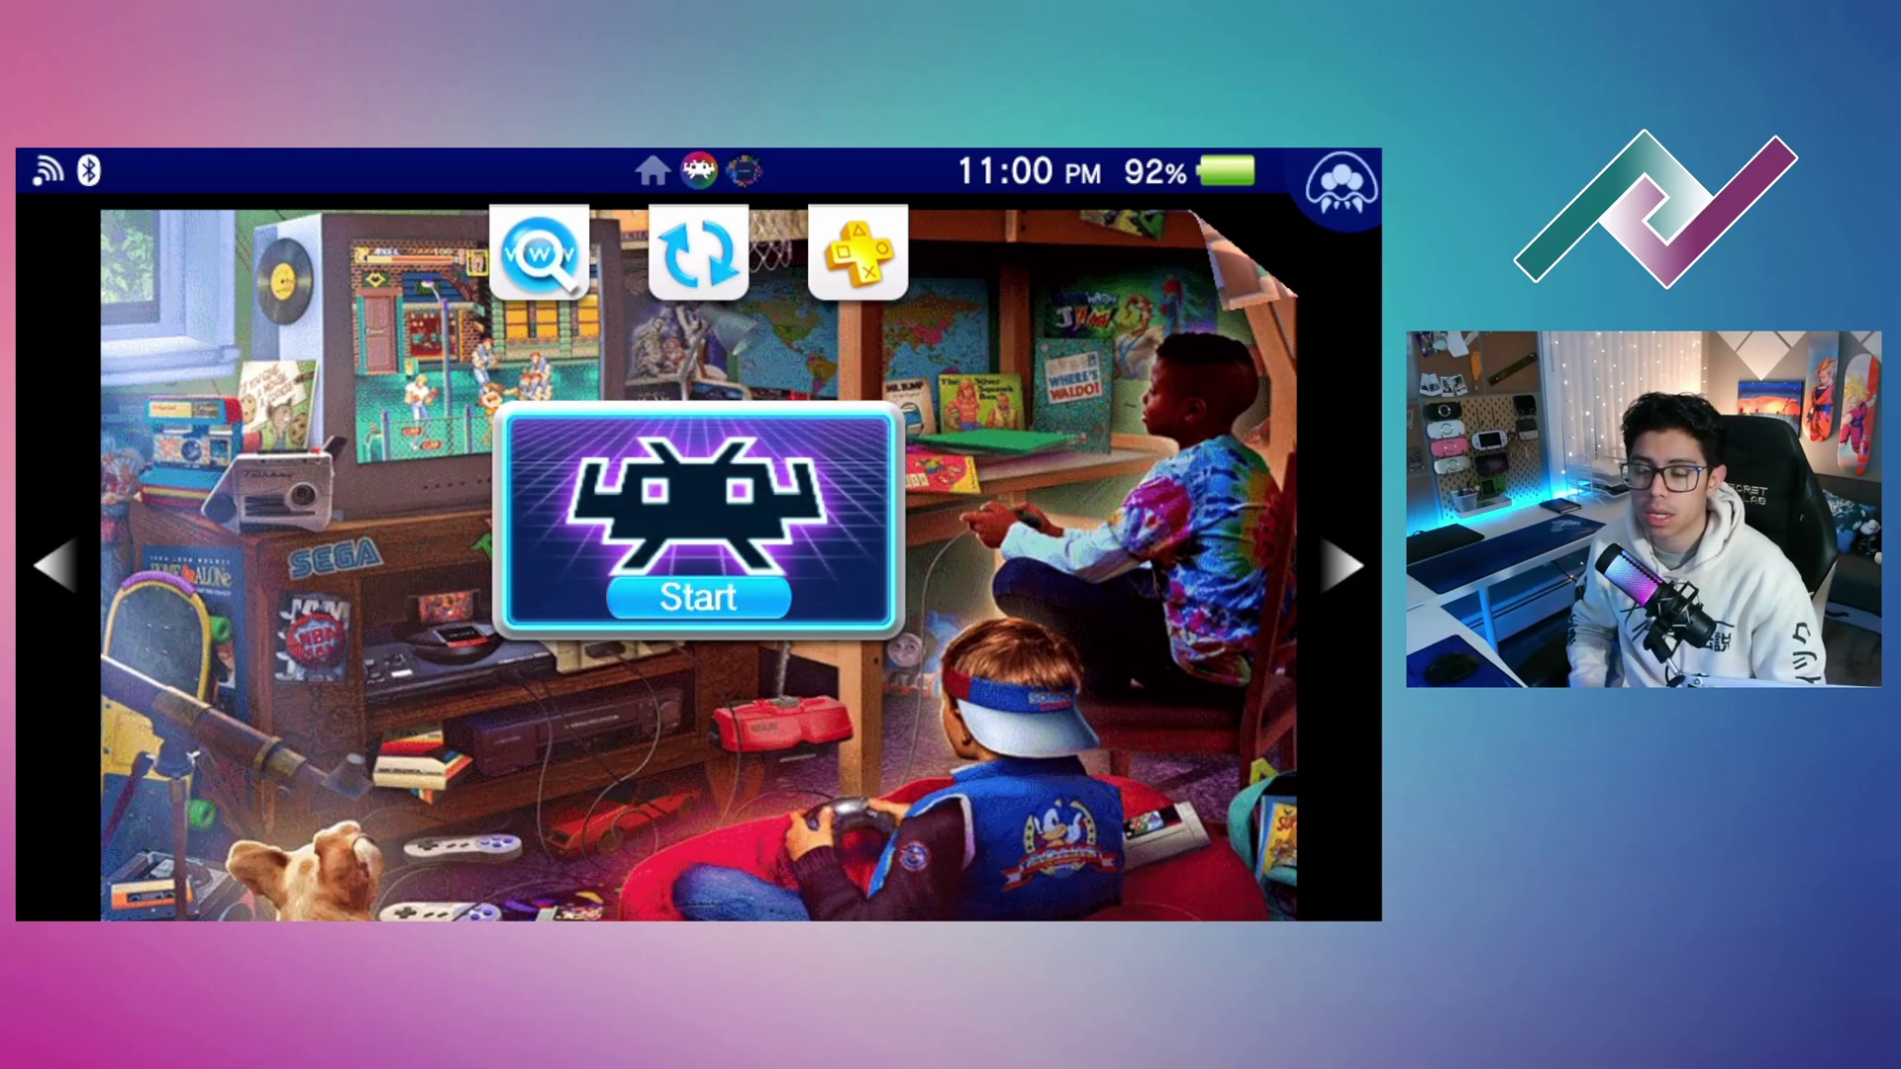
- Launch the Flintstones game, choosing OK to let Vita Homebrew Browser close
key("Return")
key("Right")
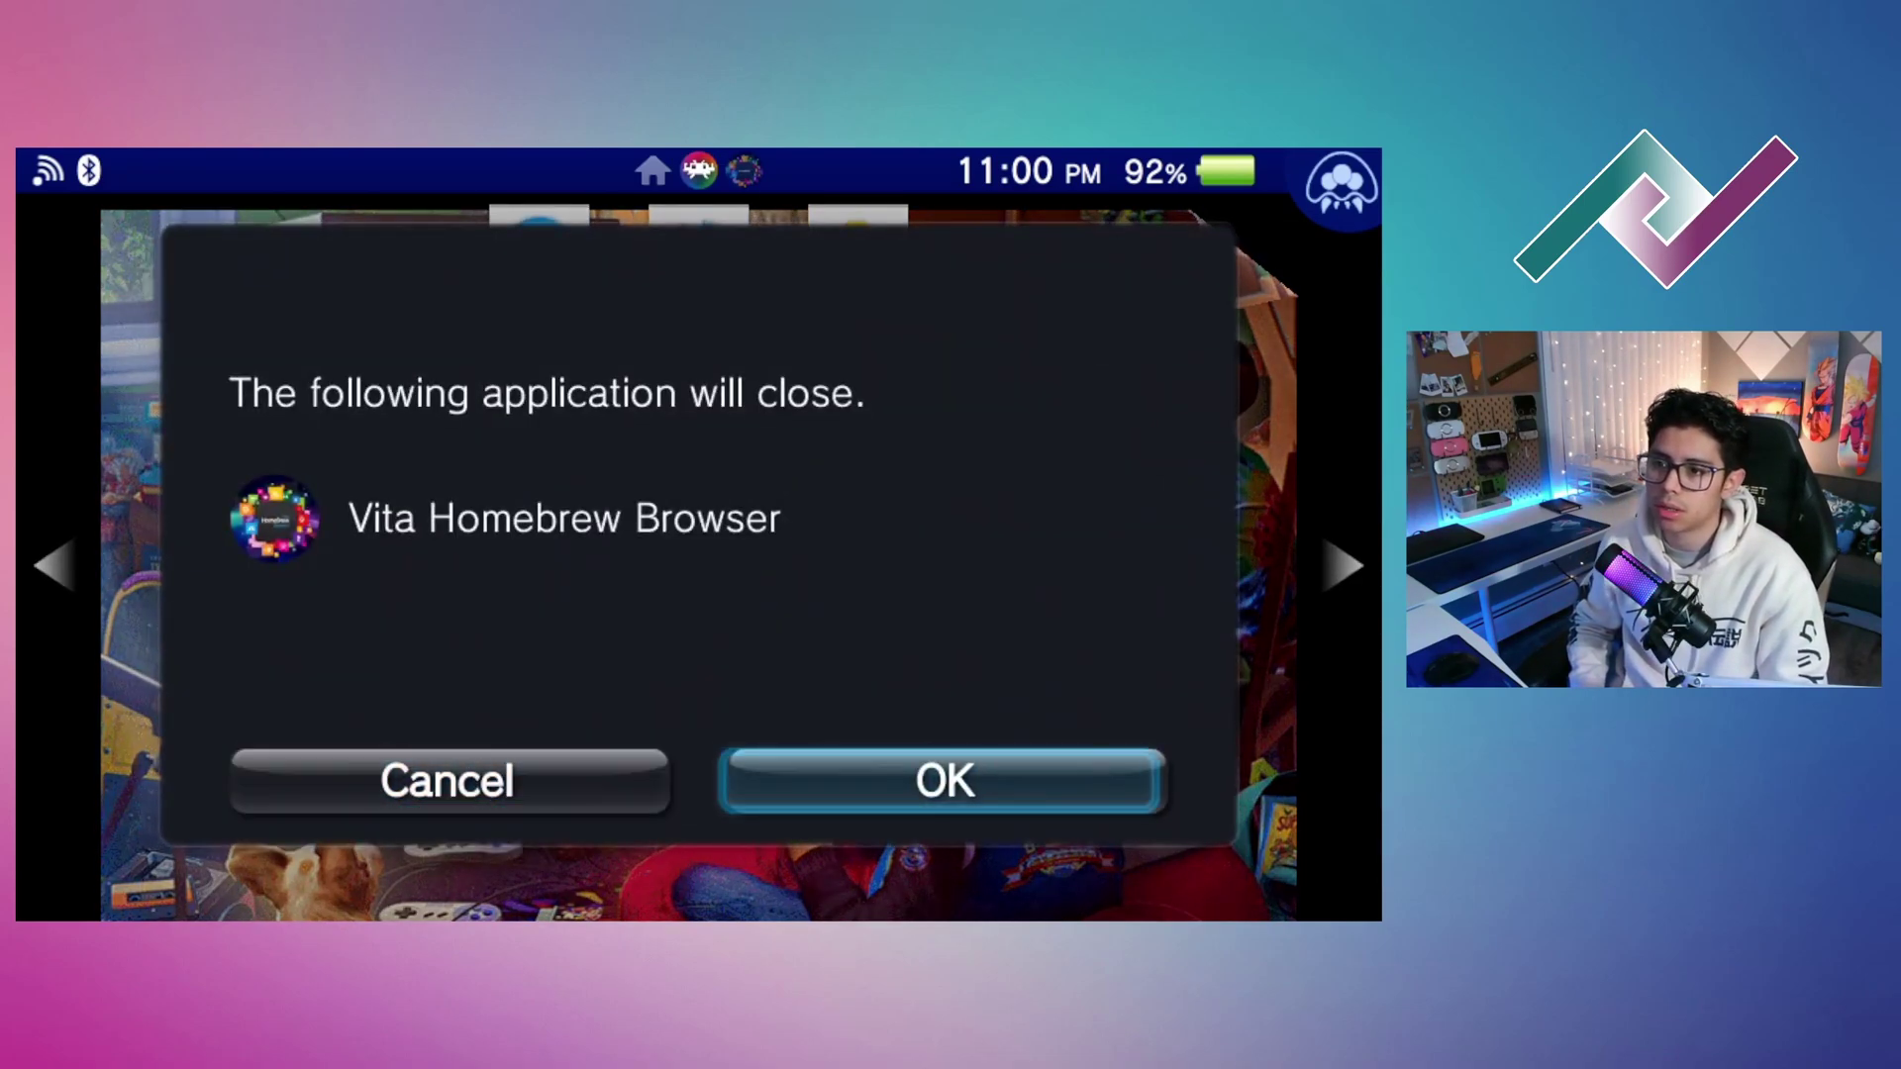
key("Return")
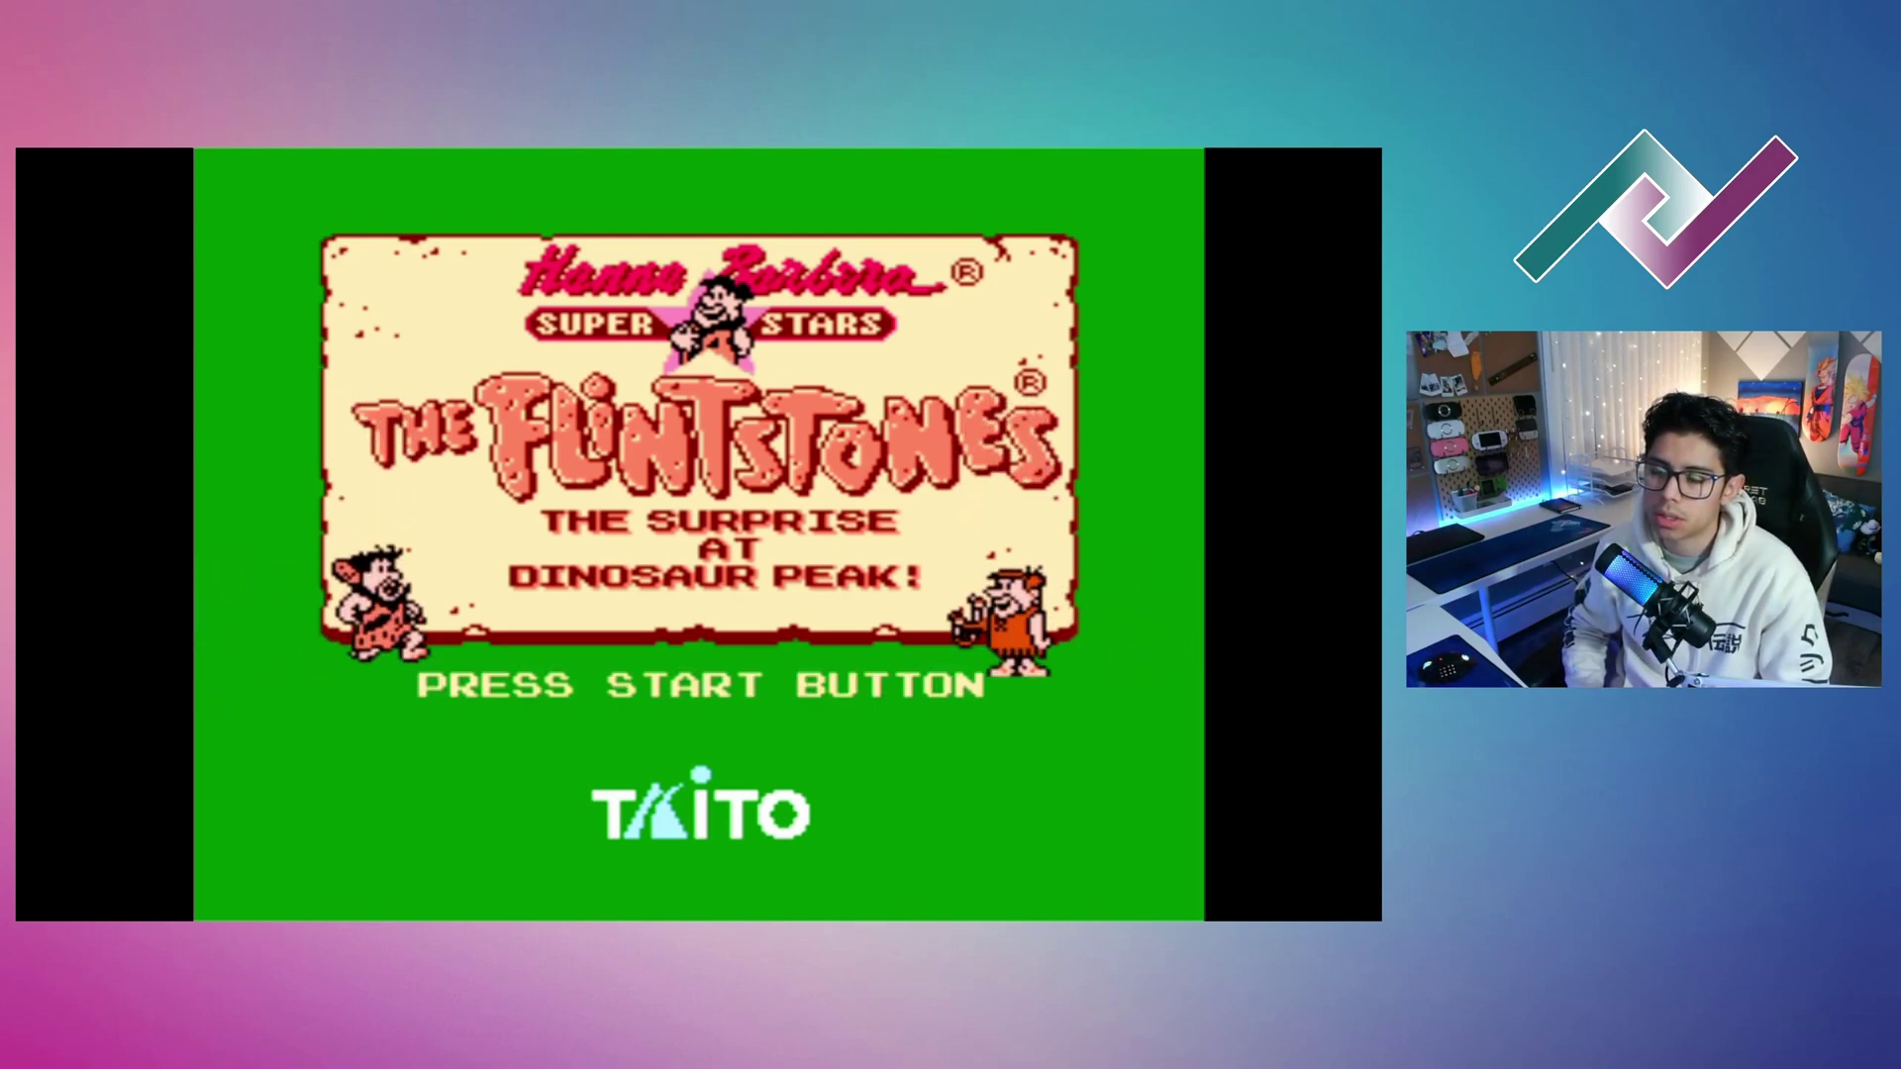
- Start the Flintstones game, skip the intro, and walk and jump Fred around the house
key("Return")
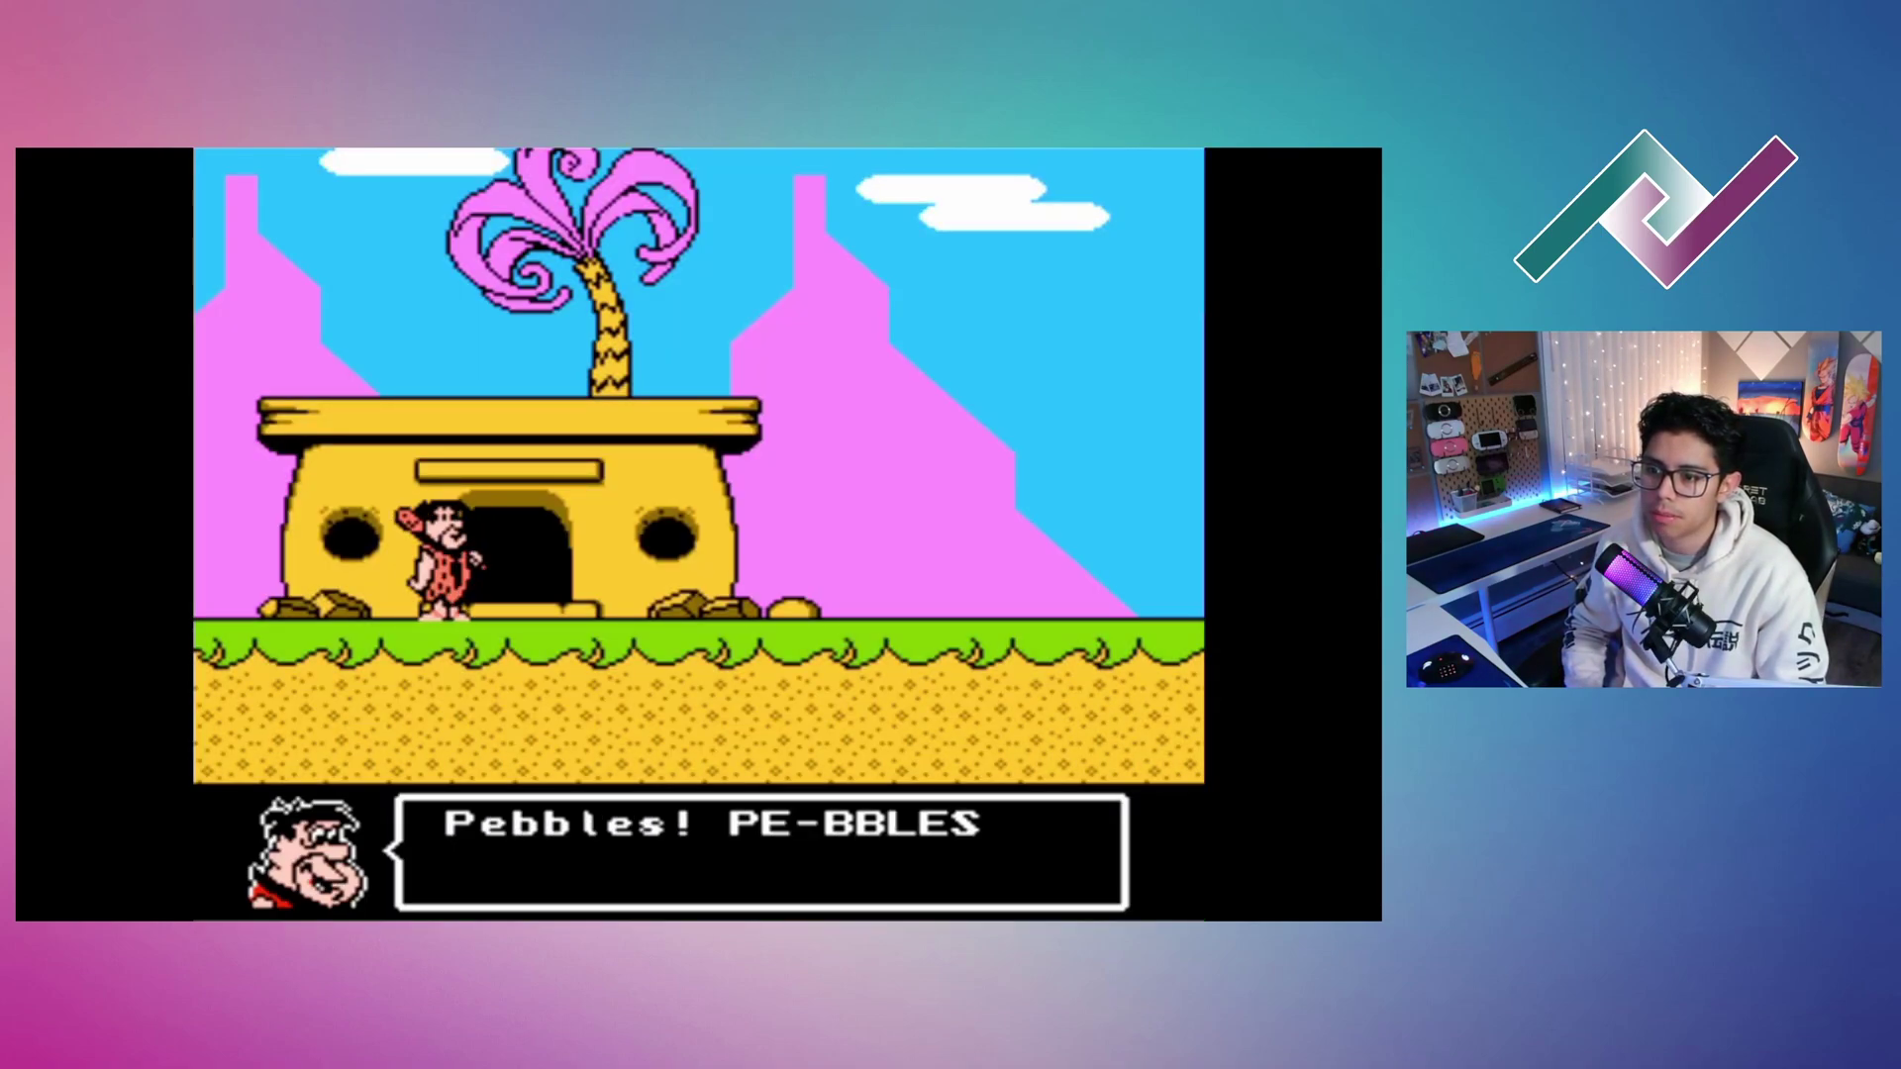
key("Return")
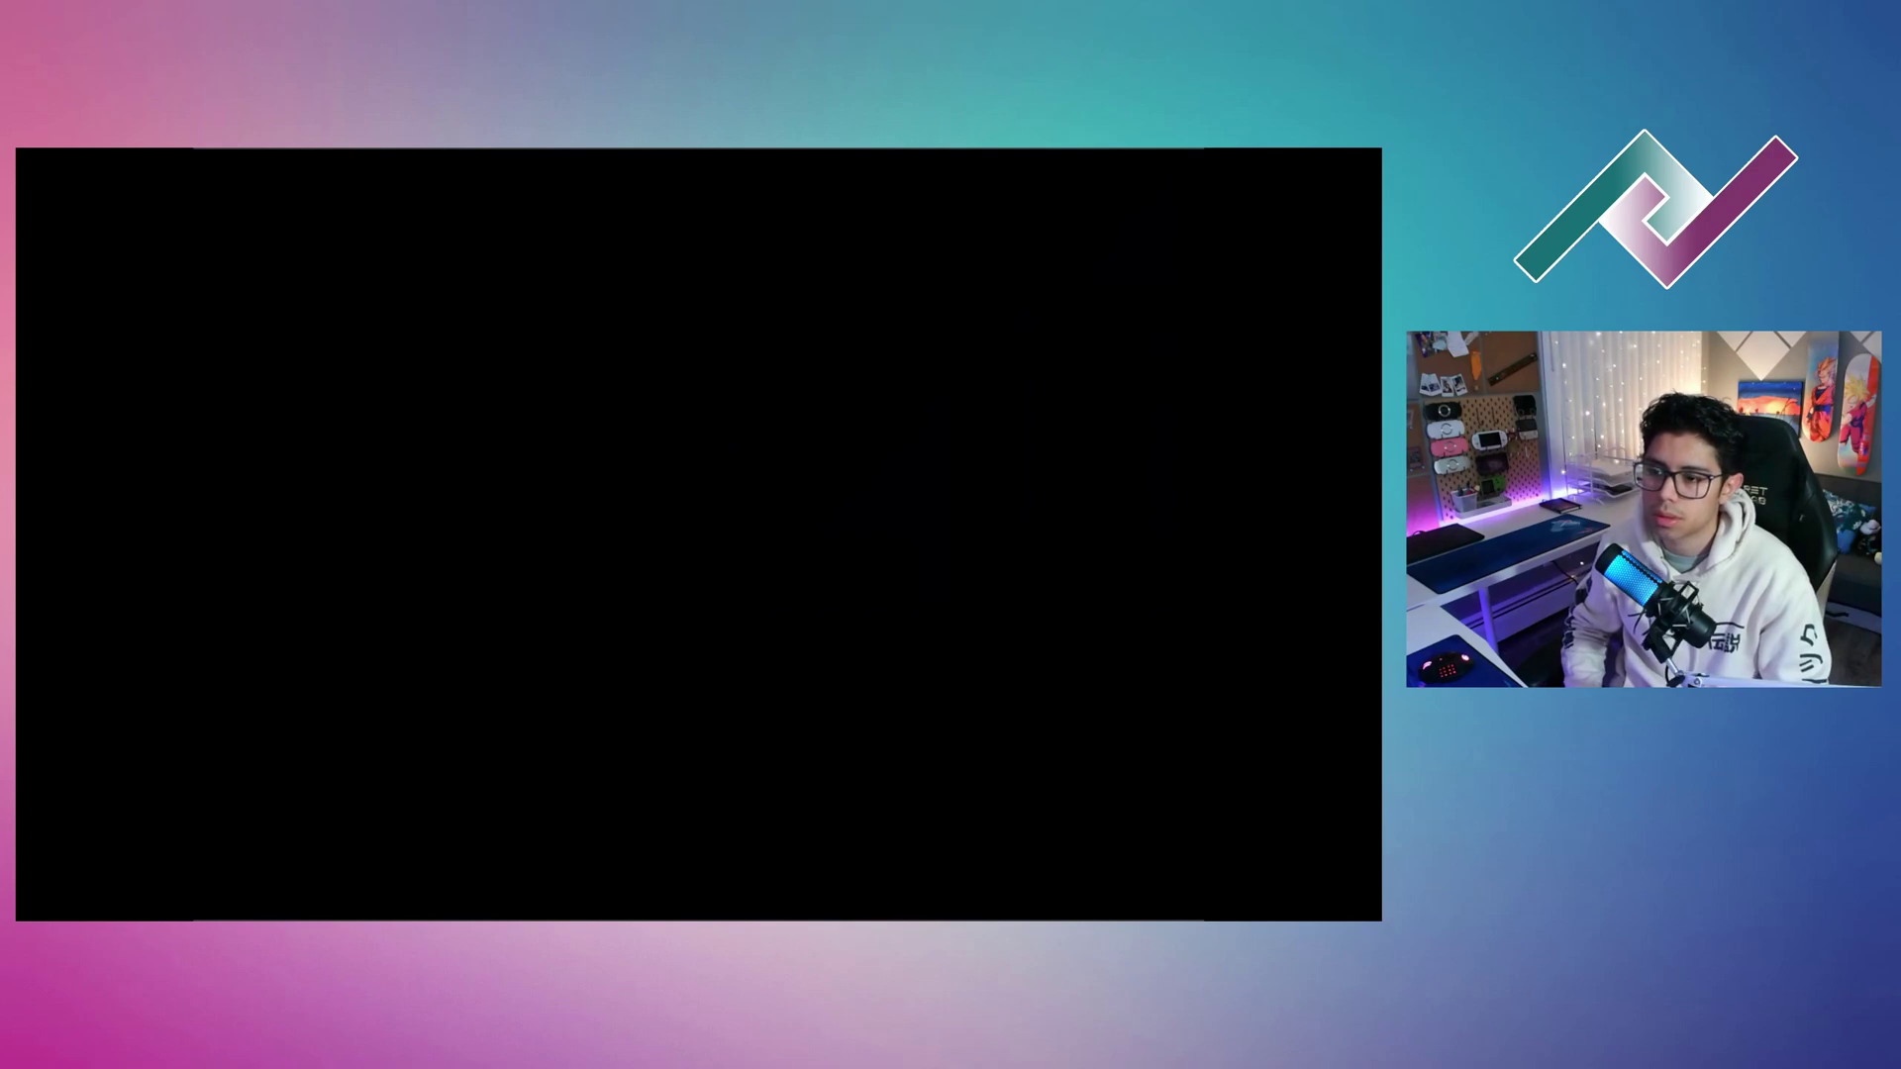
key("Right")
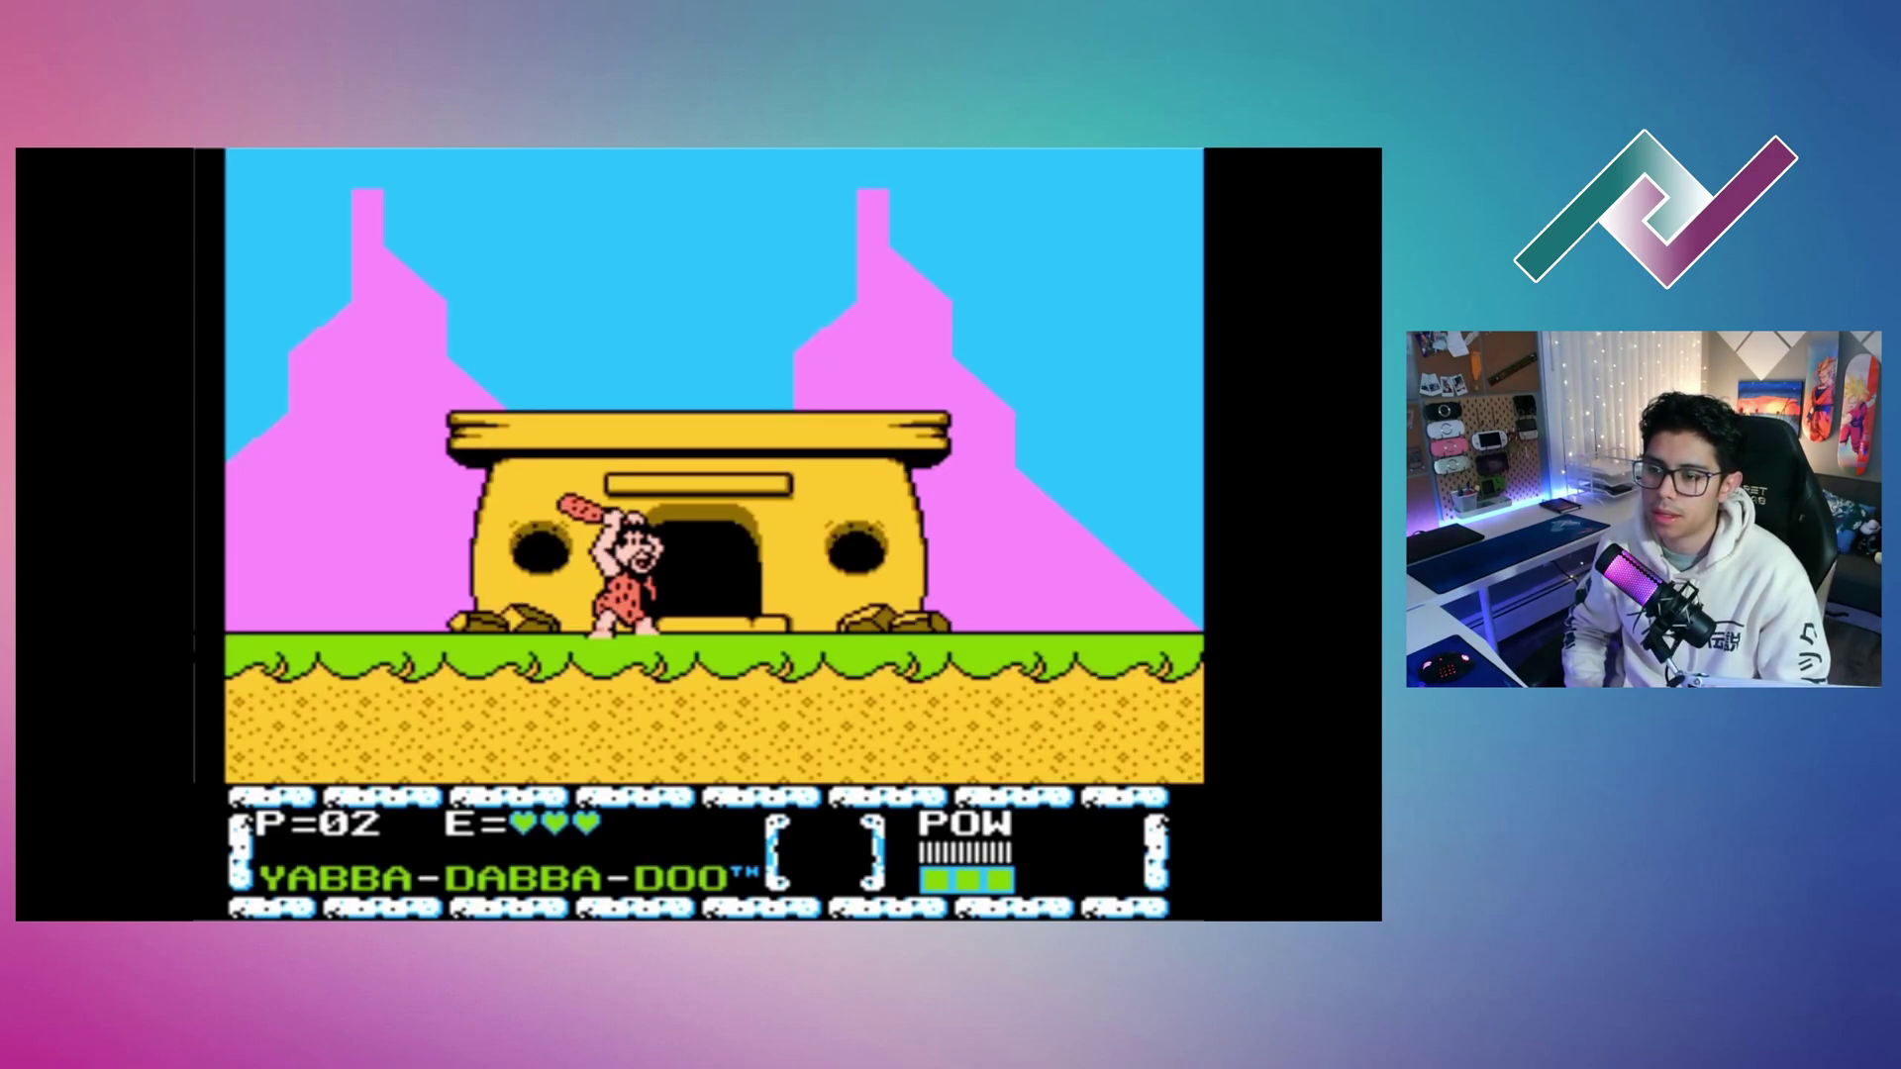
key("Right")
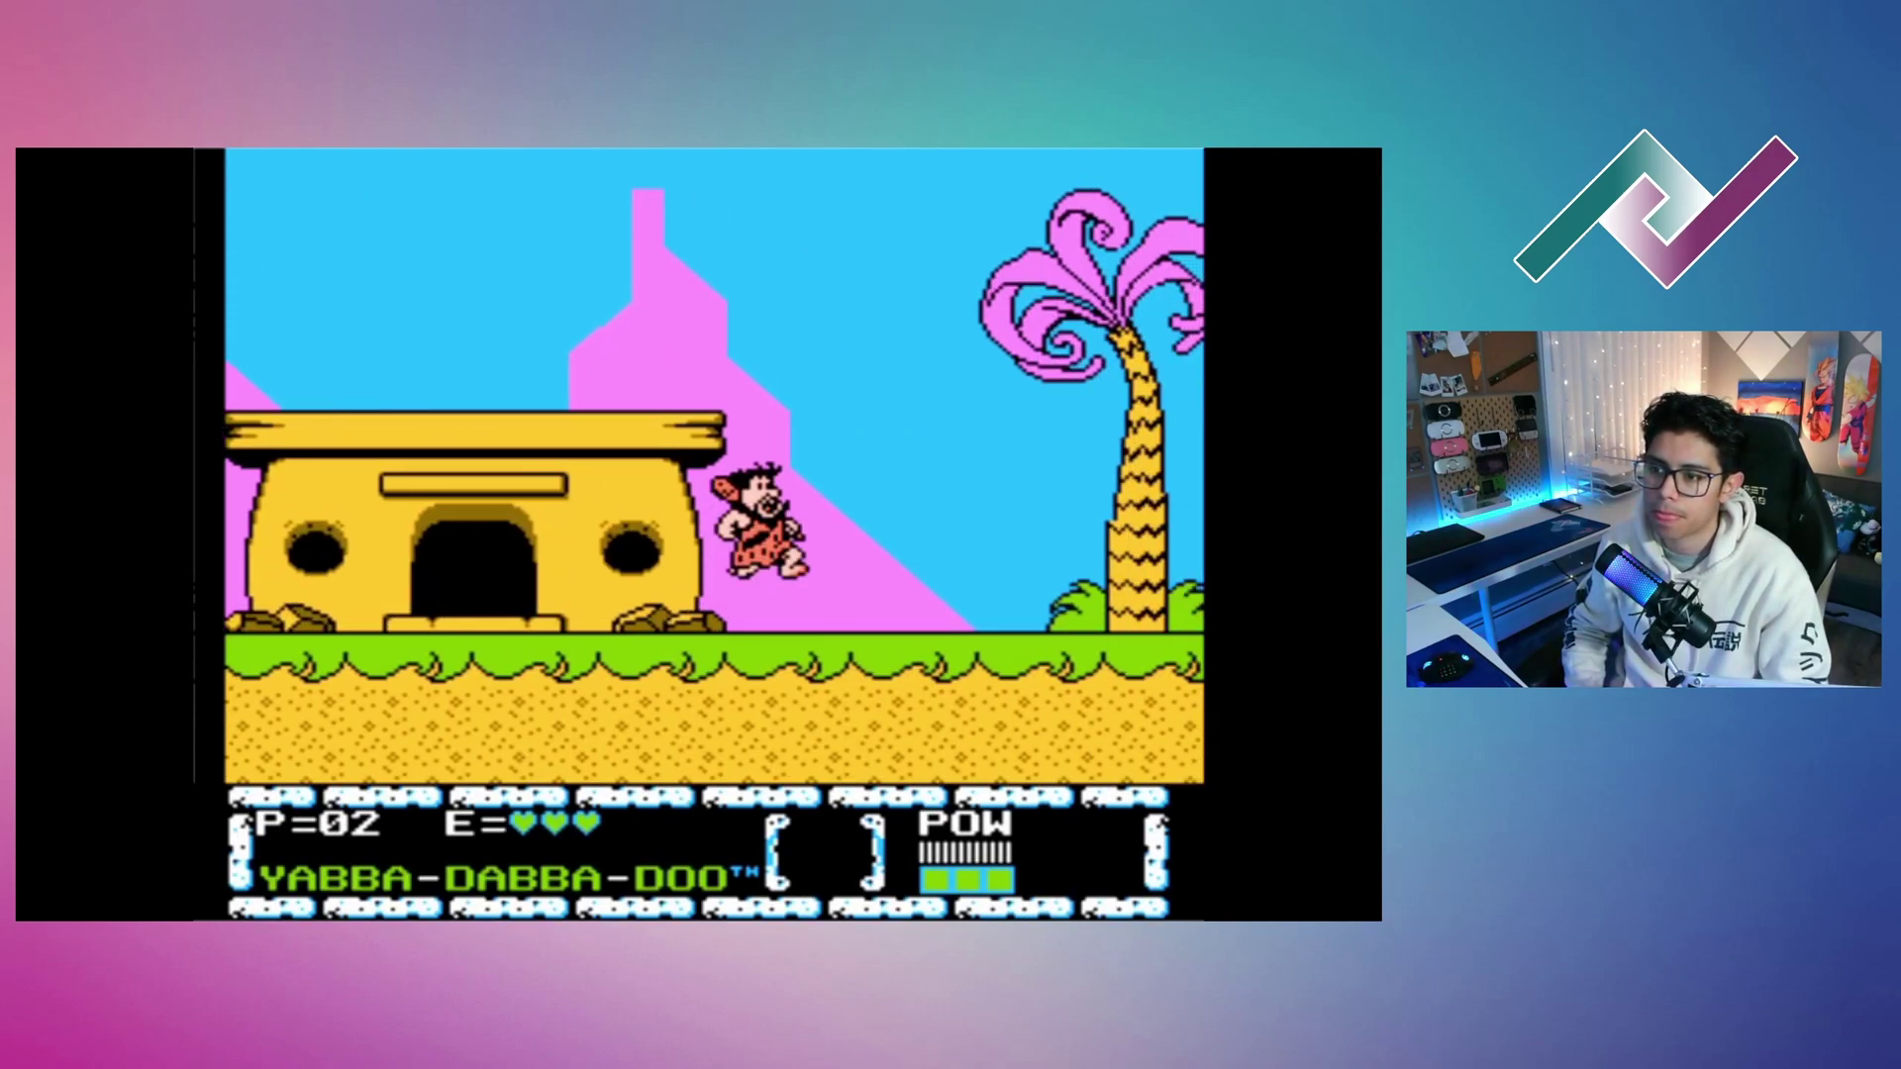
key("x")
key("Left")
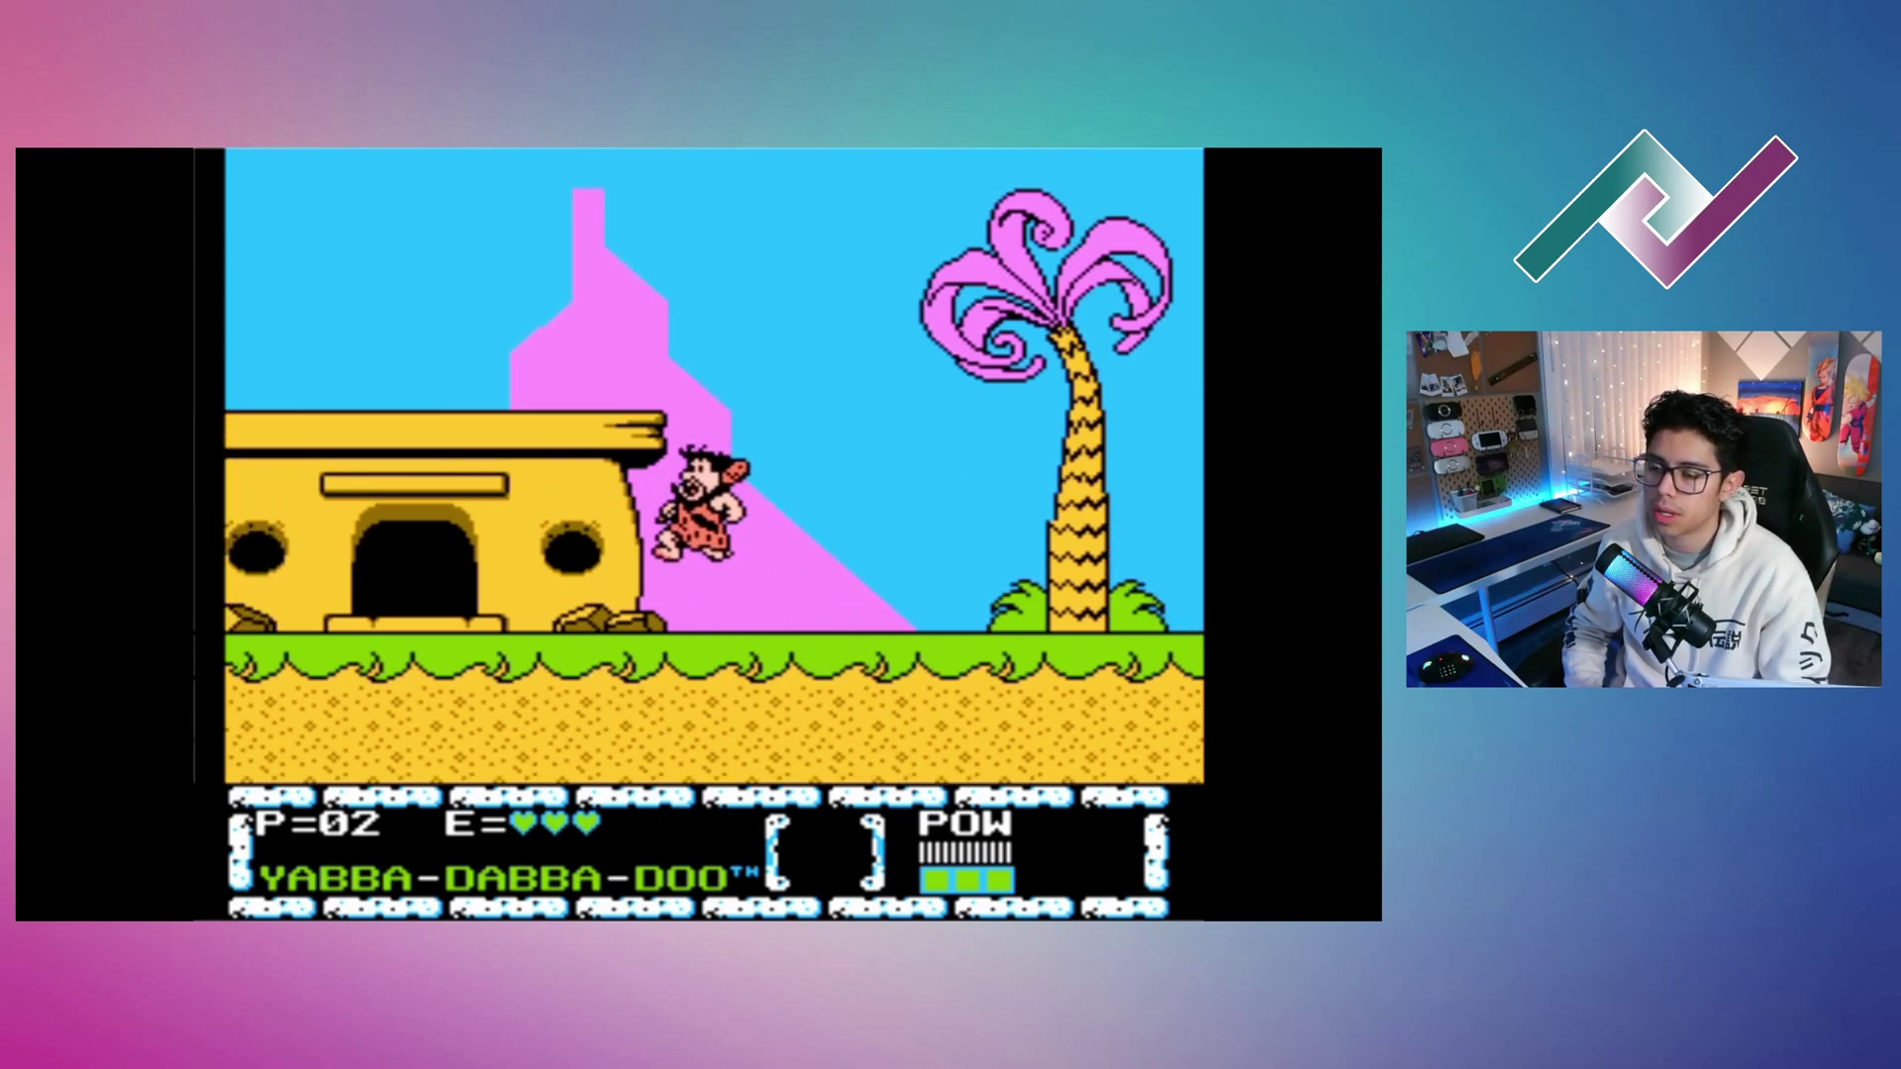
- Return to the Vita home screen with the Retroarch Bubble Builder bubble highlighted
key("Up")
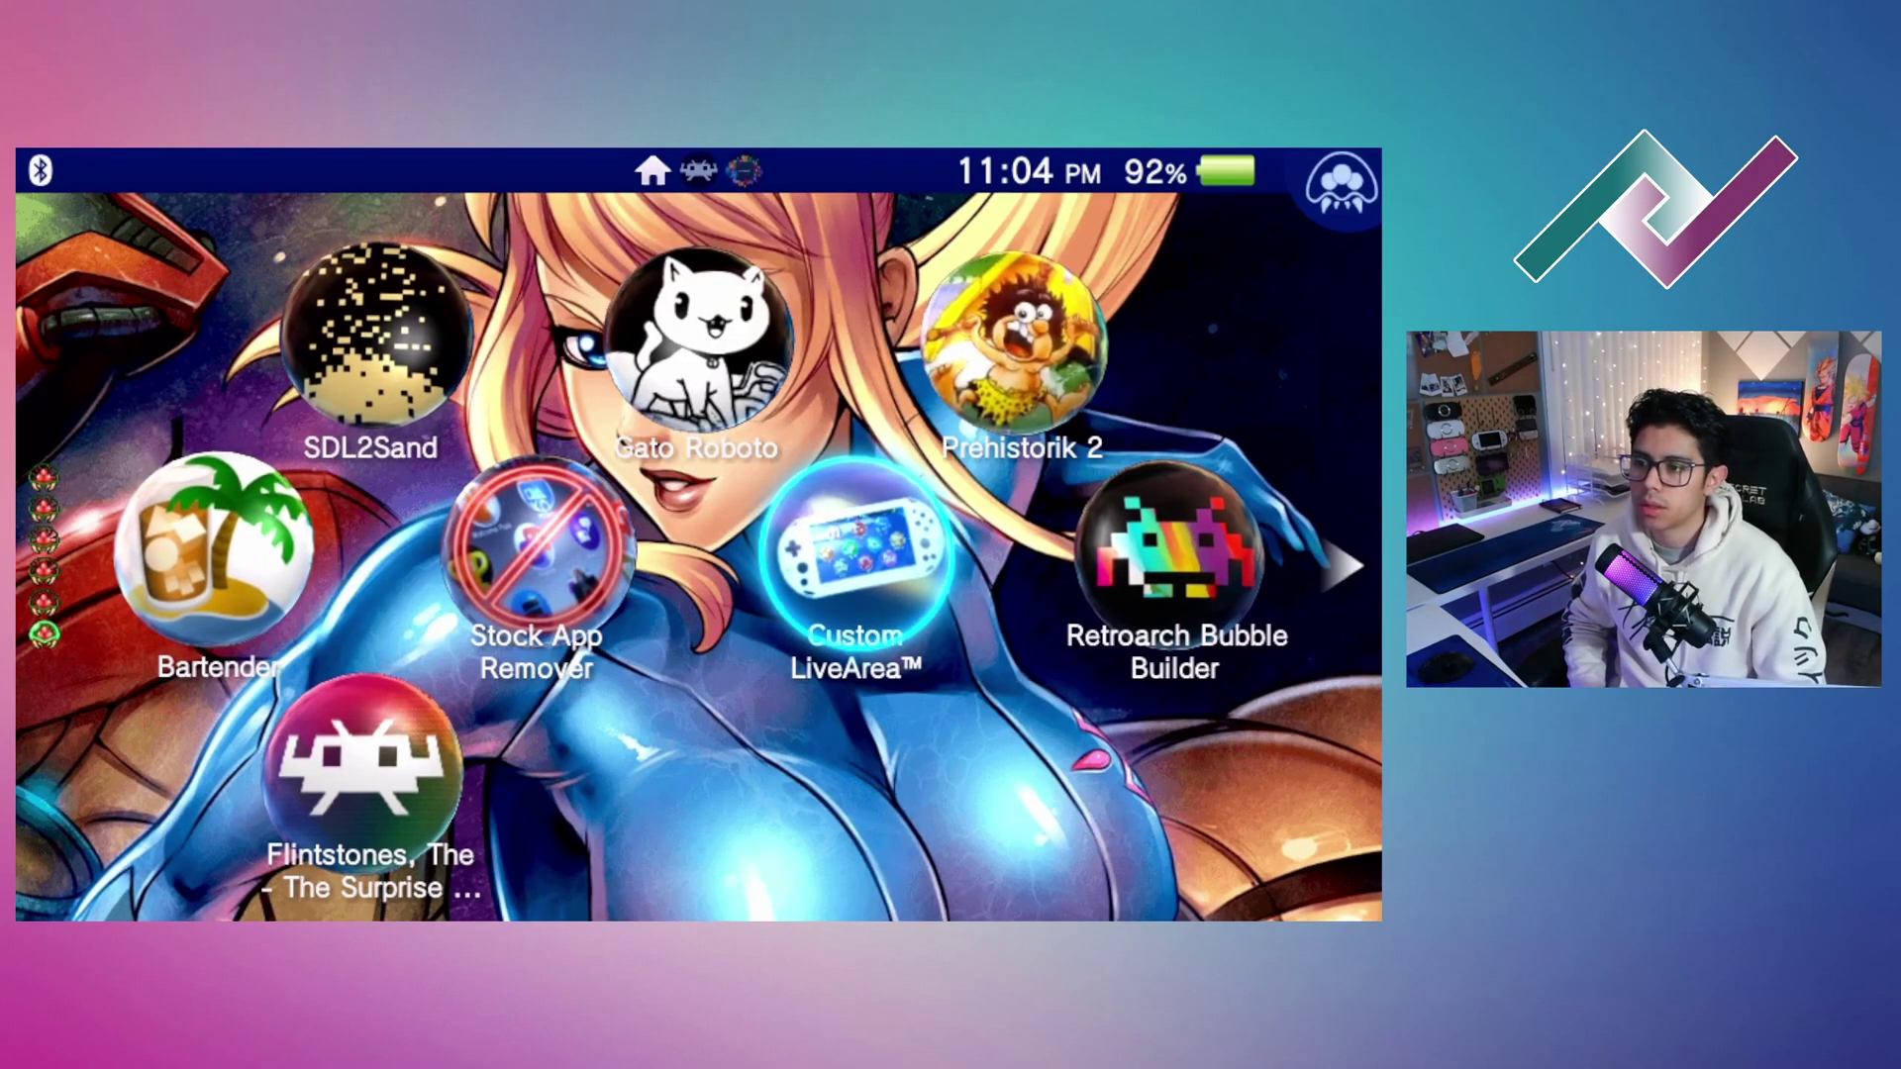
key("Left")
key("Right")
key("Right")
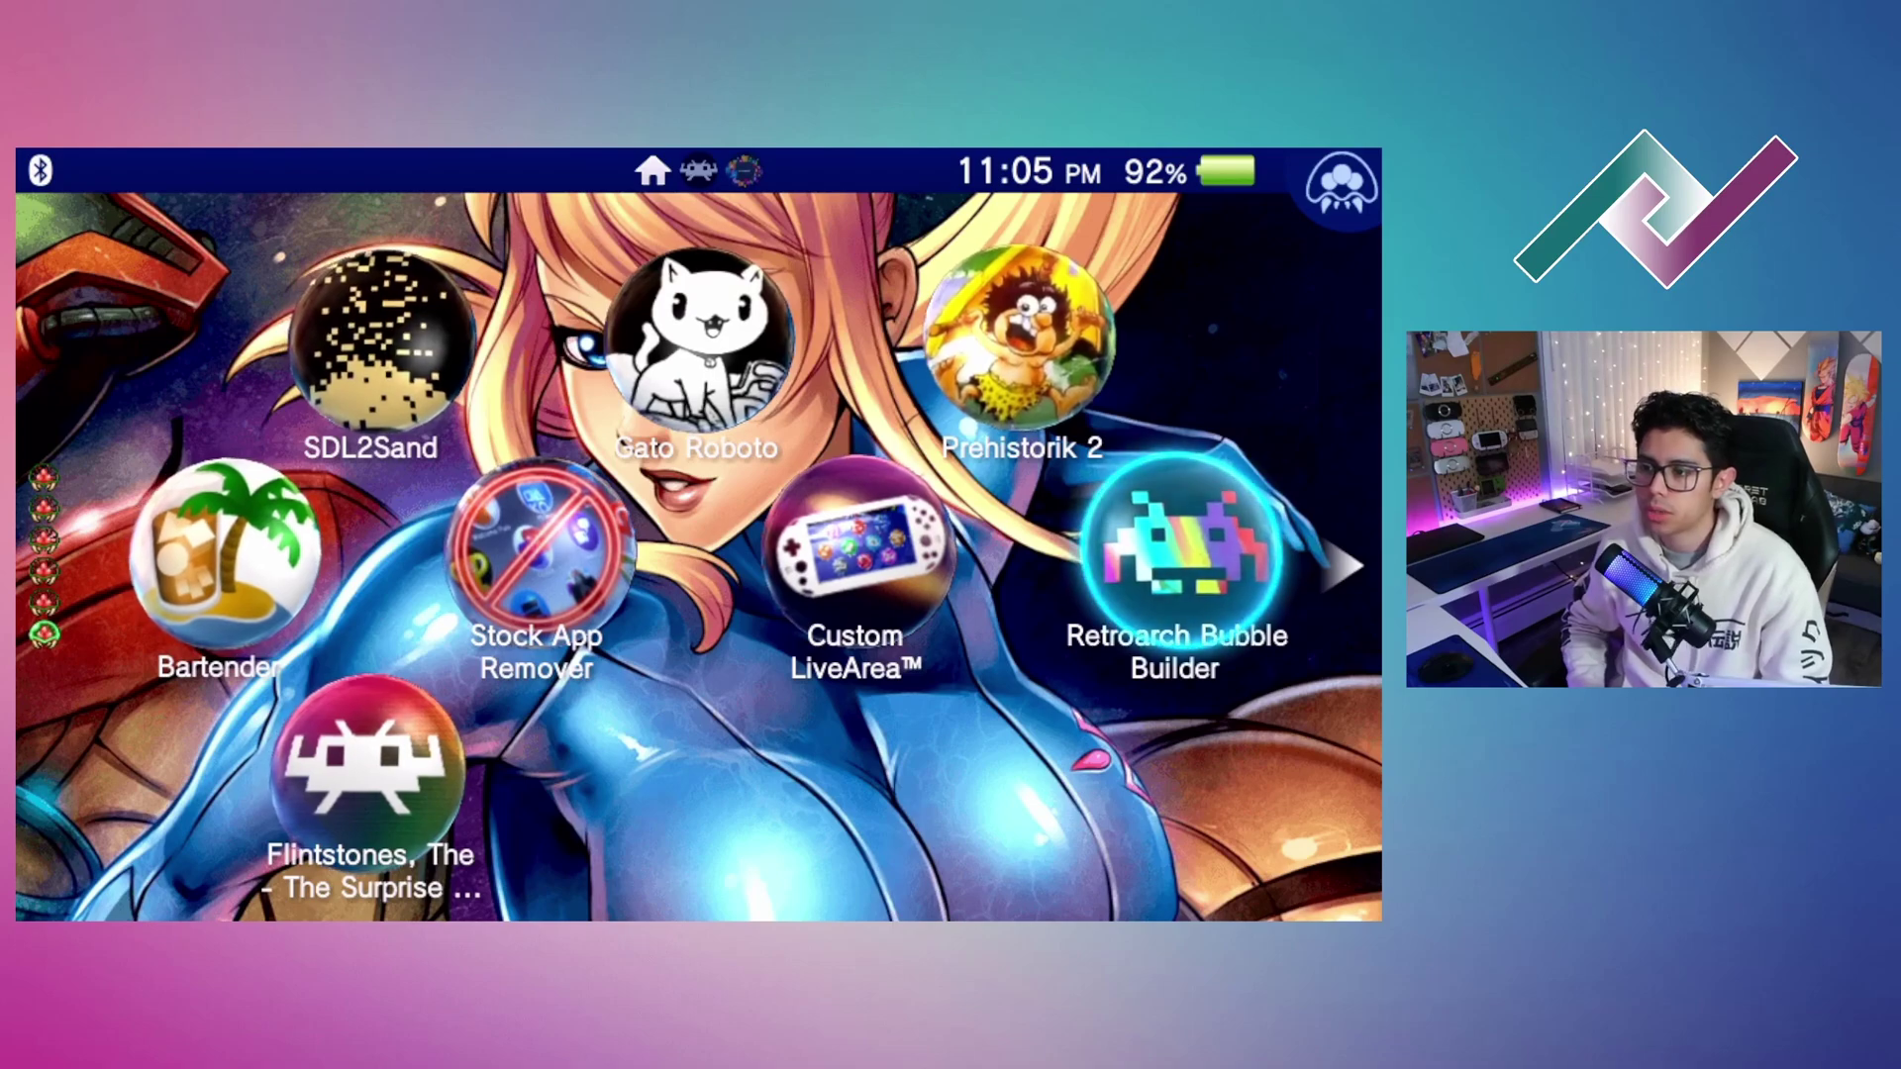
- Open the Retroarch Bubble Builder bubble and start the app from its LiveArea
key("x")
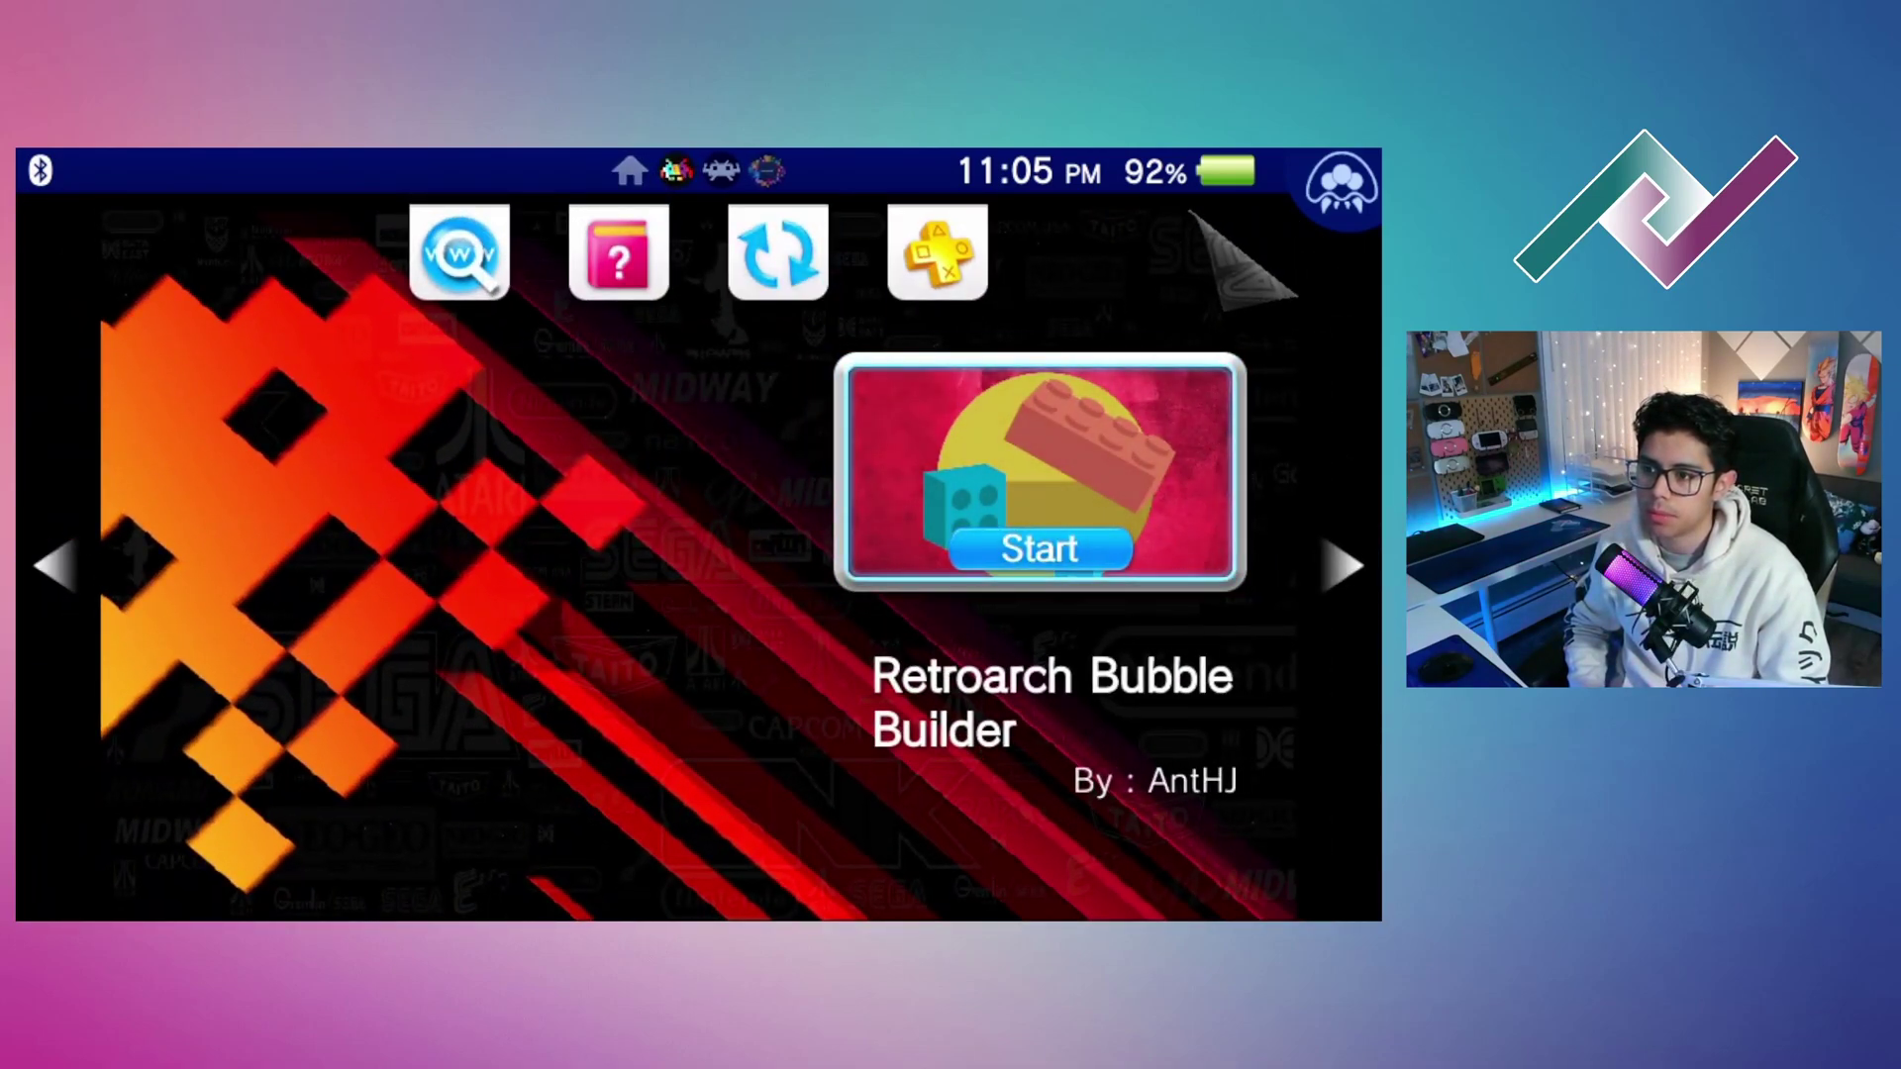
key("x")
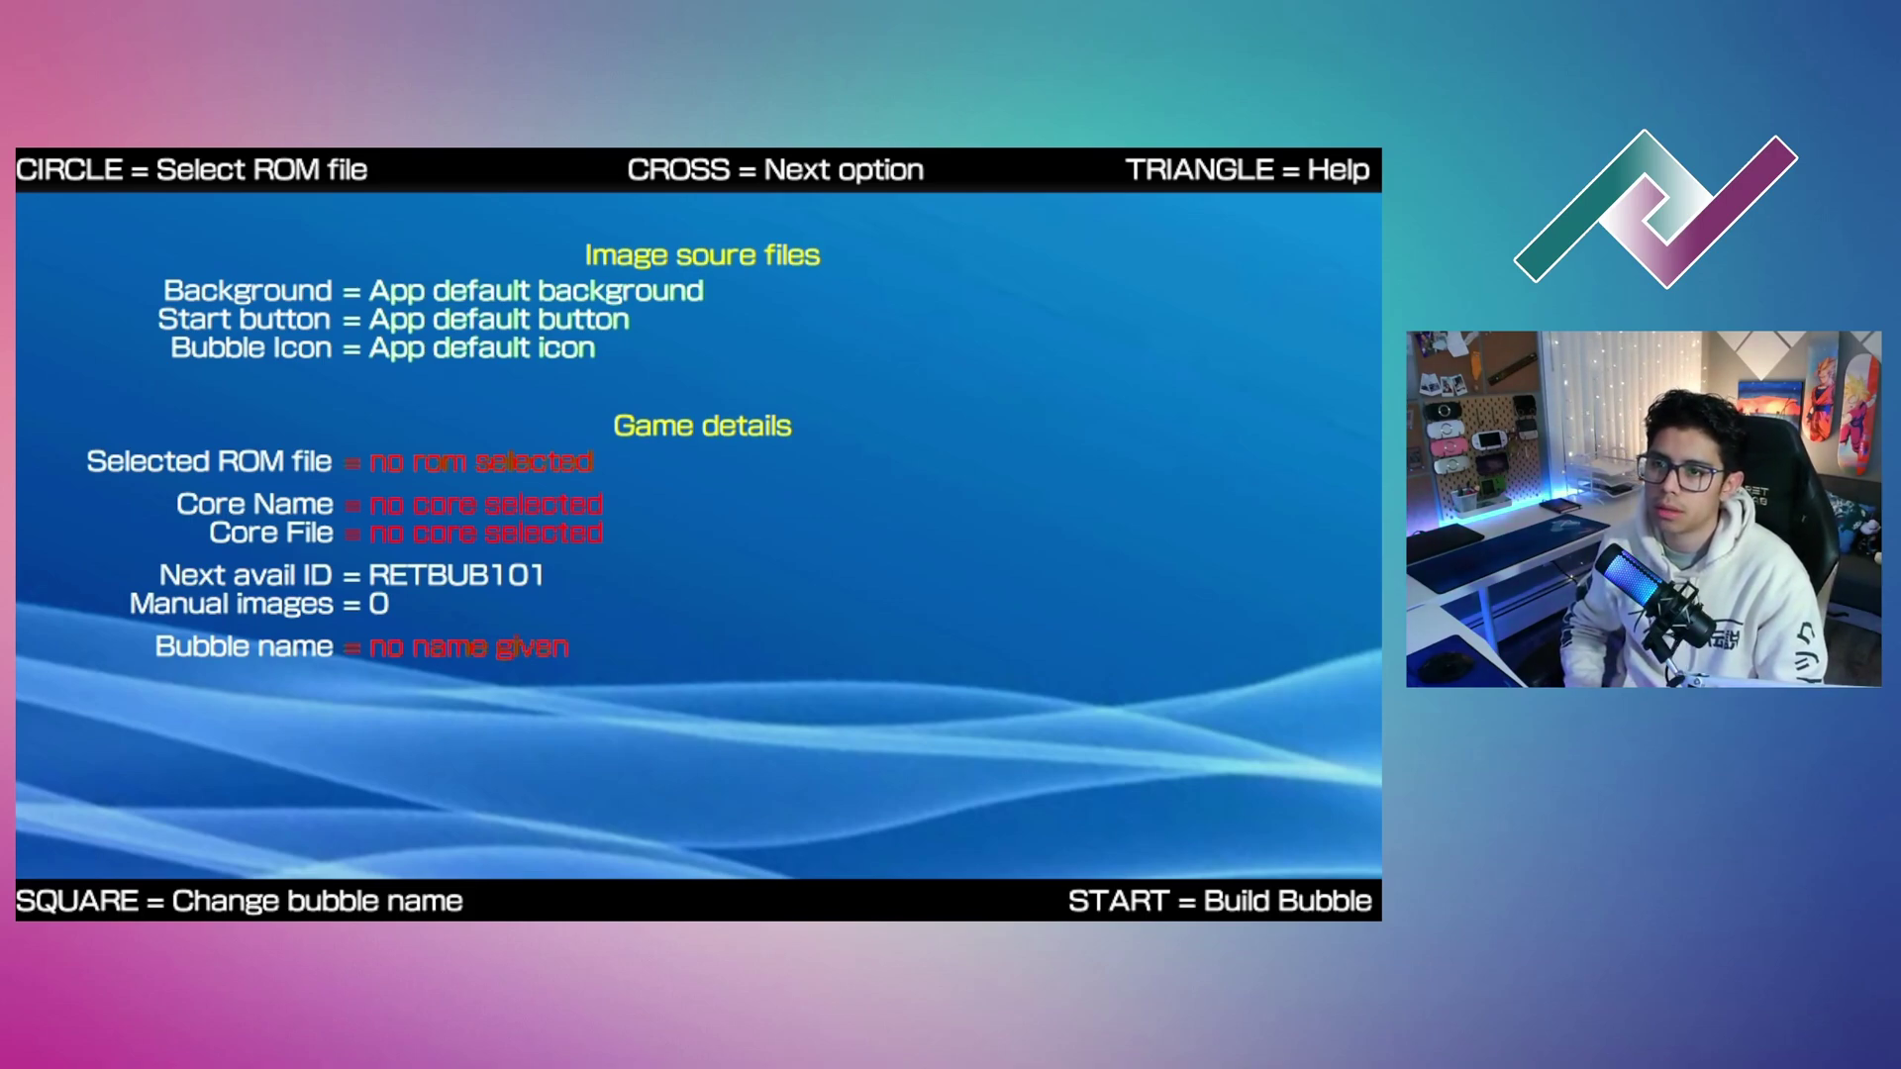
- Open the ROM browser and move through the folder list down to SNES ROMS
key("Return")
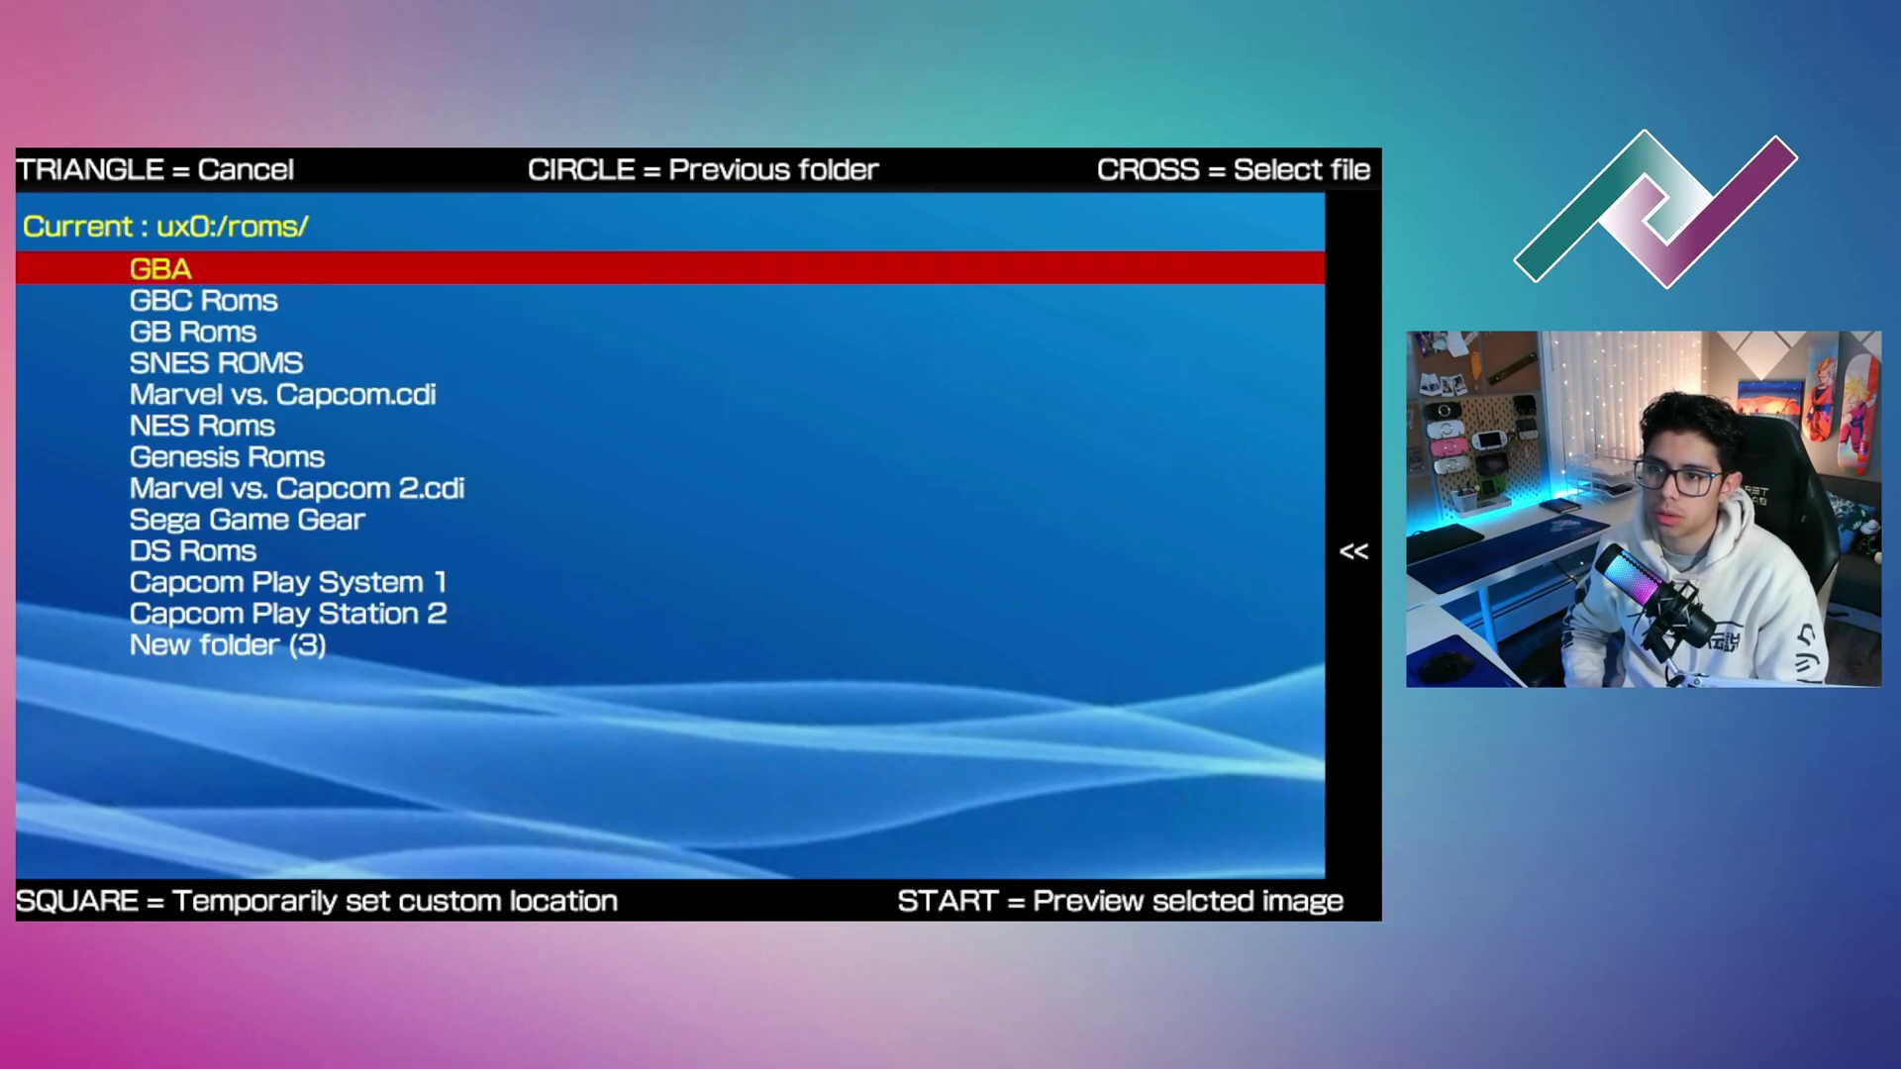
key("Down")
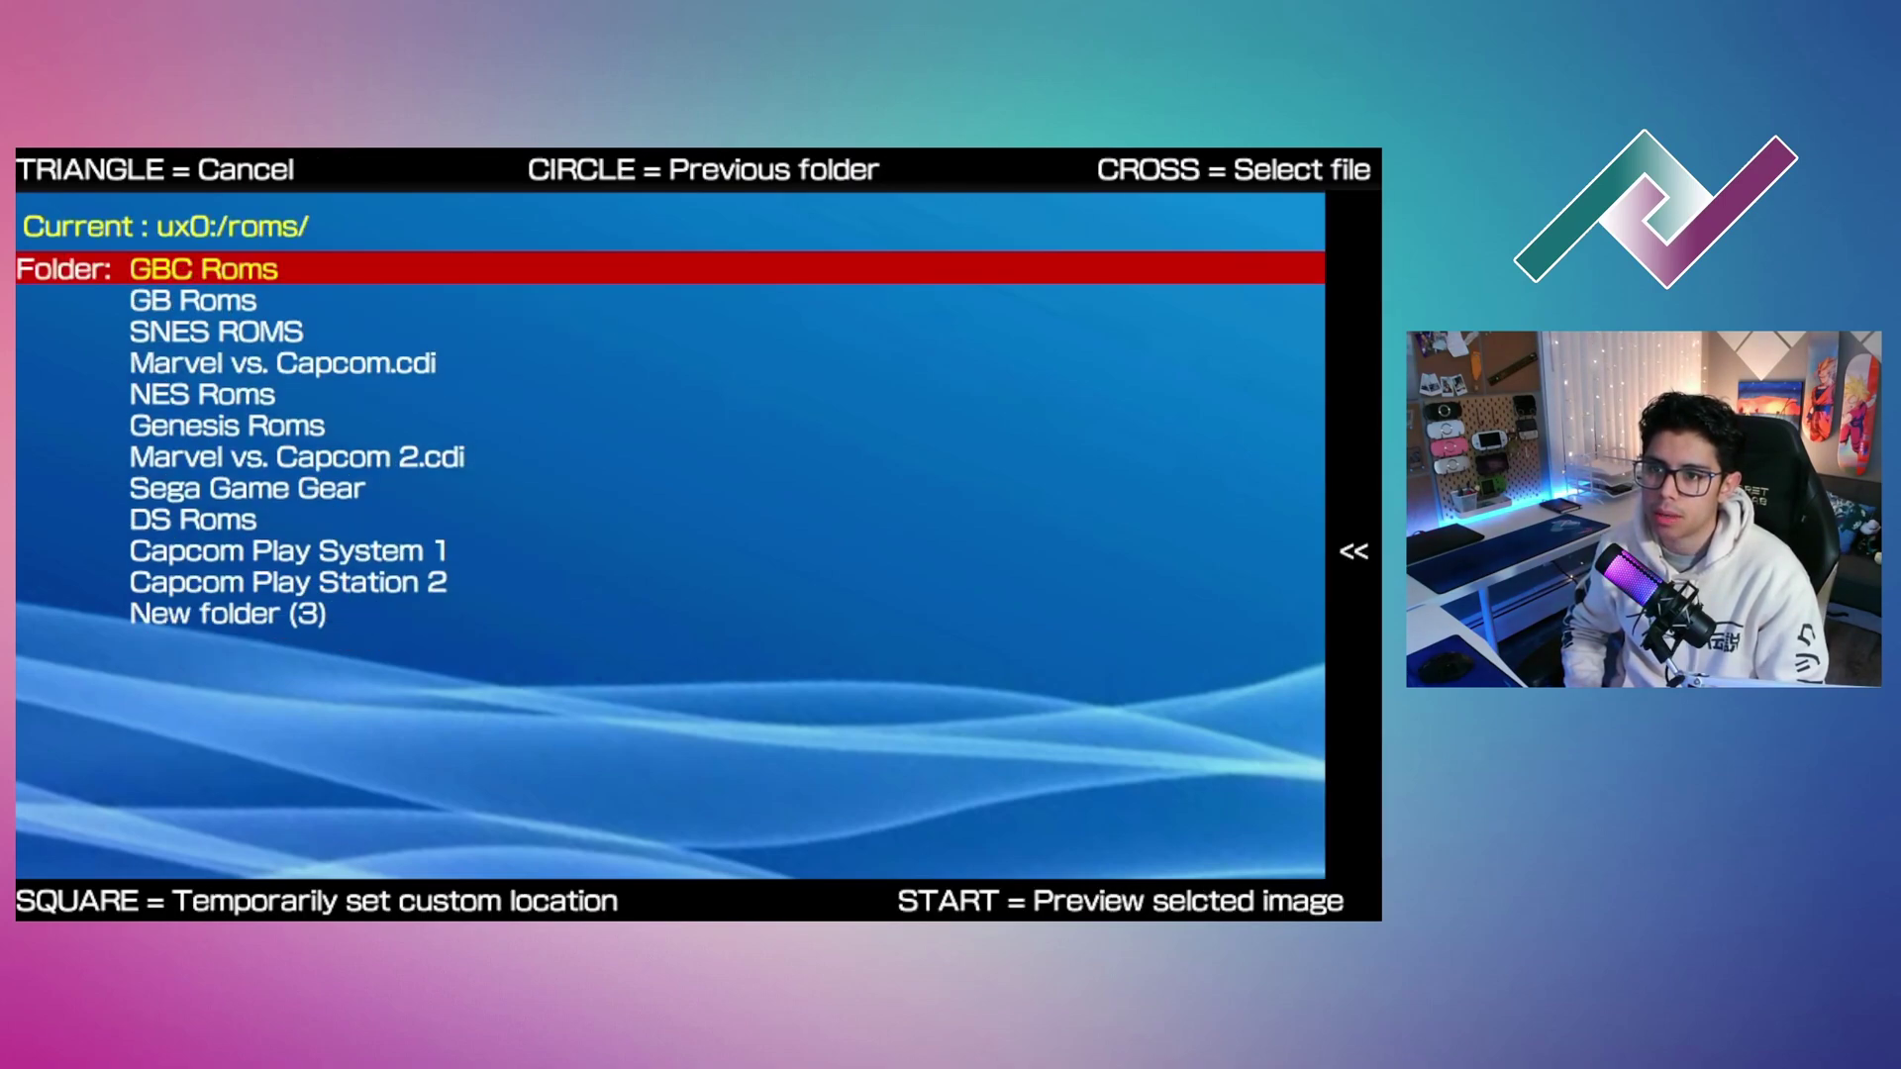
key("Up")
key("Up")
key("Down")
key("Down")
key("Down")
key("Down")
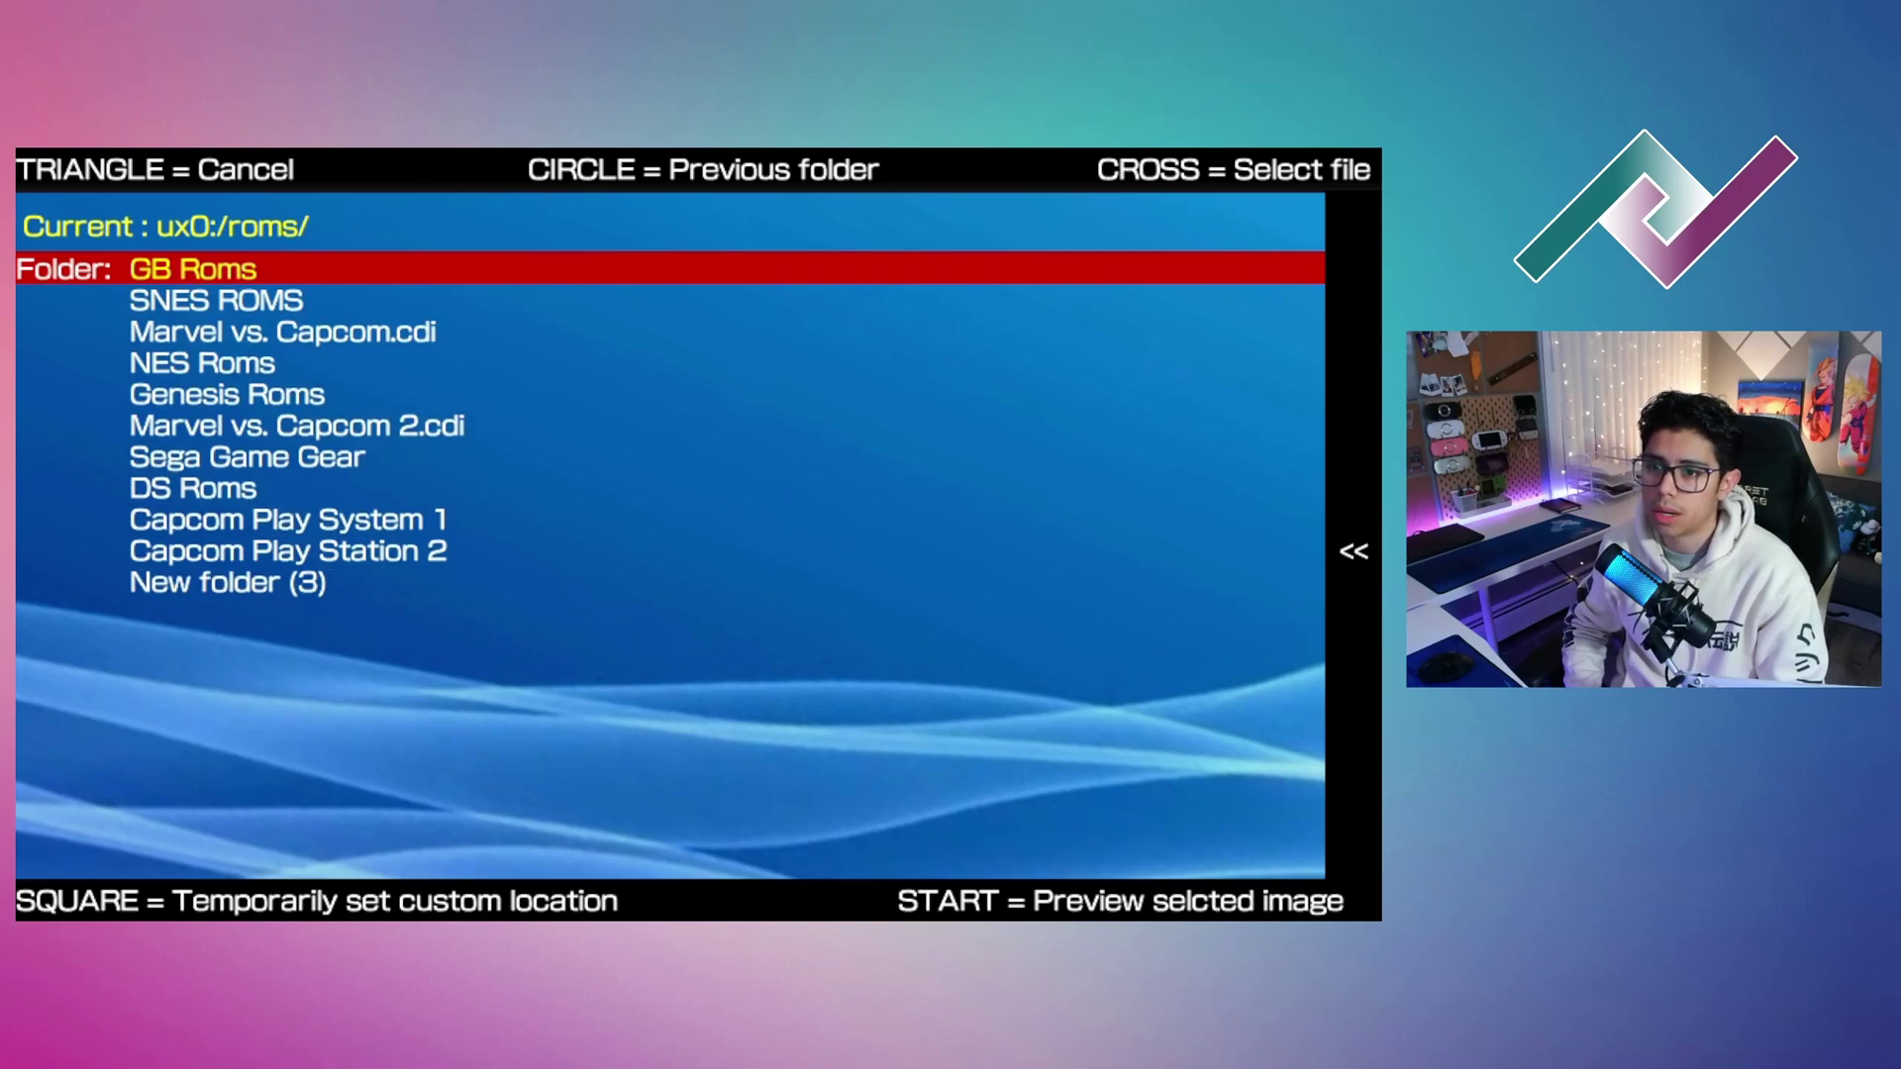
key("Up")
key("Up")
key("Up")
key("Down")
key("Up")
key("Up")
key("Down")
key("Up")
key("Up")
key("Up")
key("Down")
key("Down")
key("Down")
key("Up")
key("Up")
key("Up")
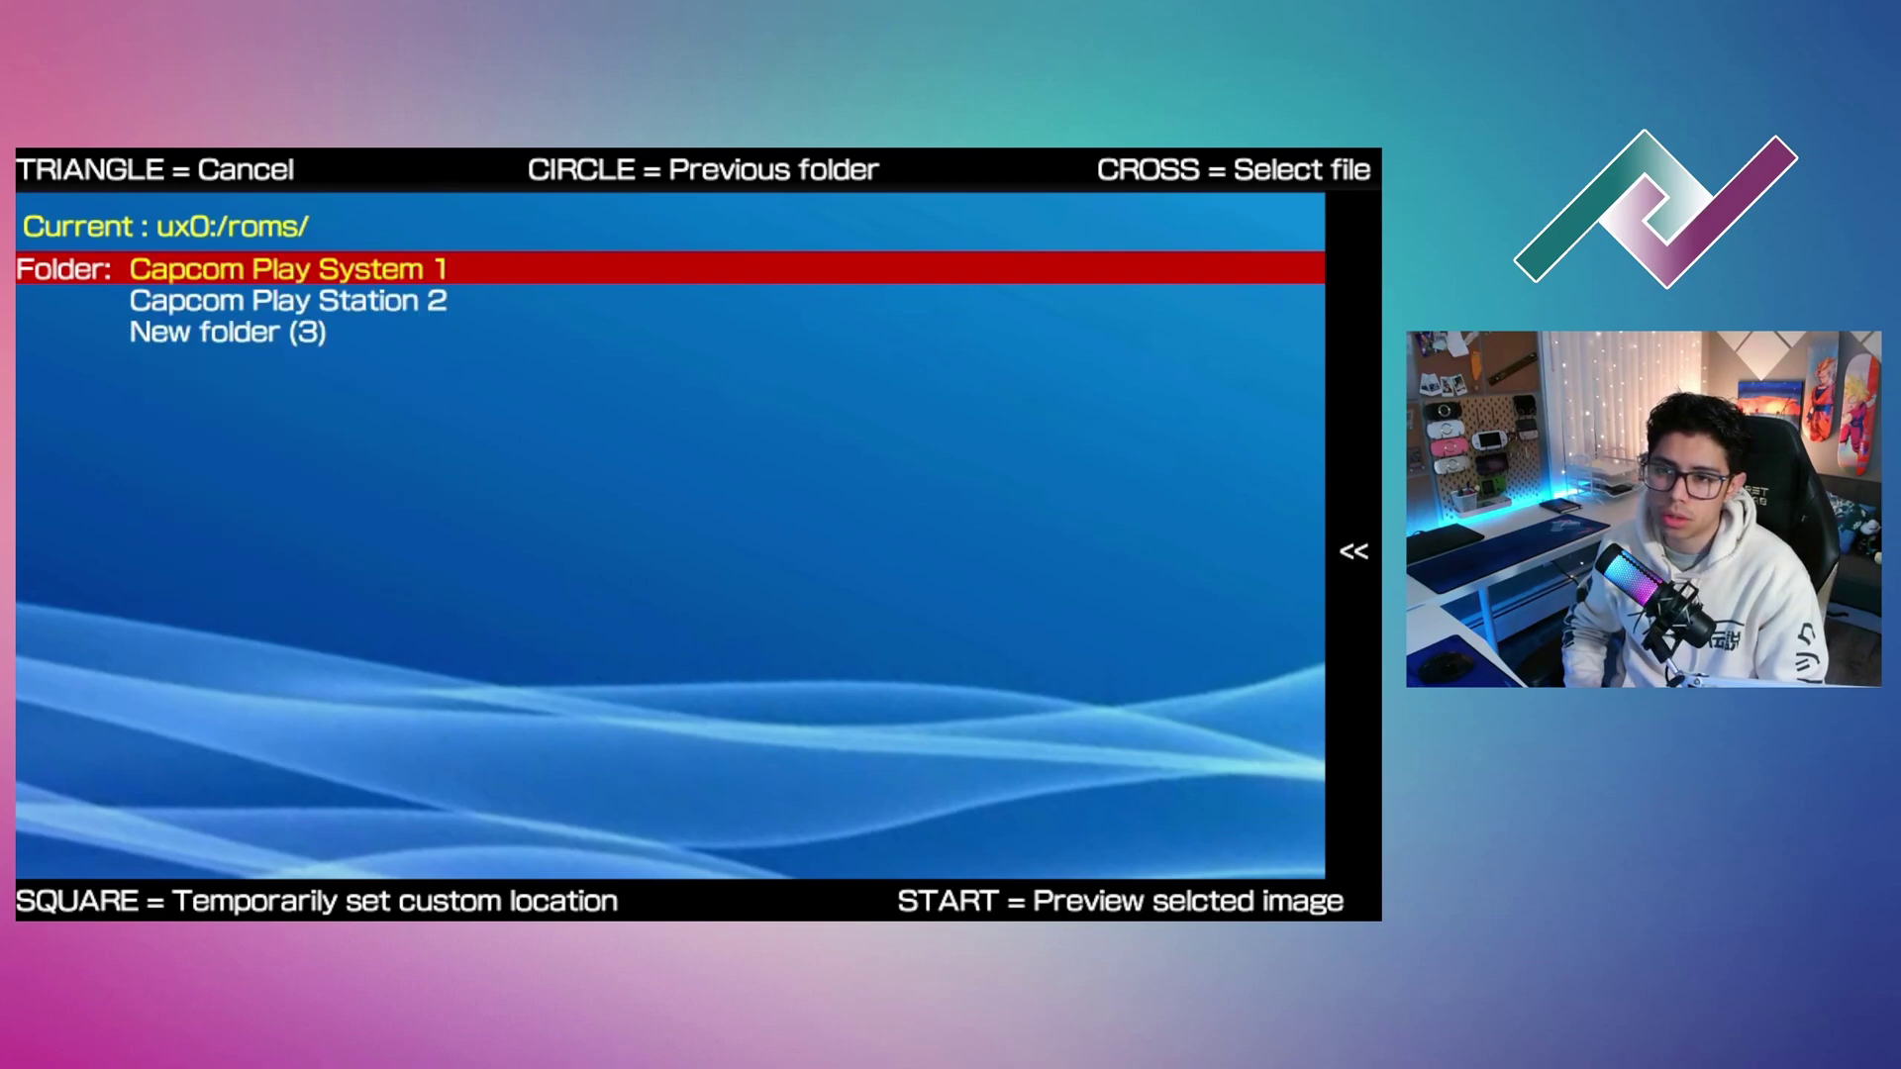
key("Down")
key("Down")
key("Down")
key("Up")
key("Down")
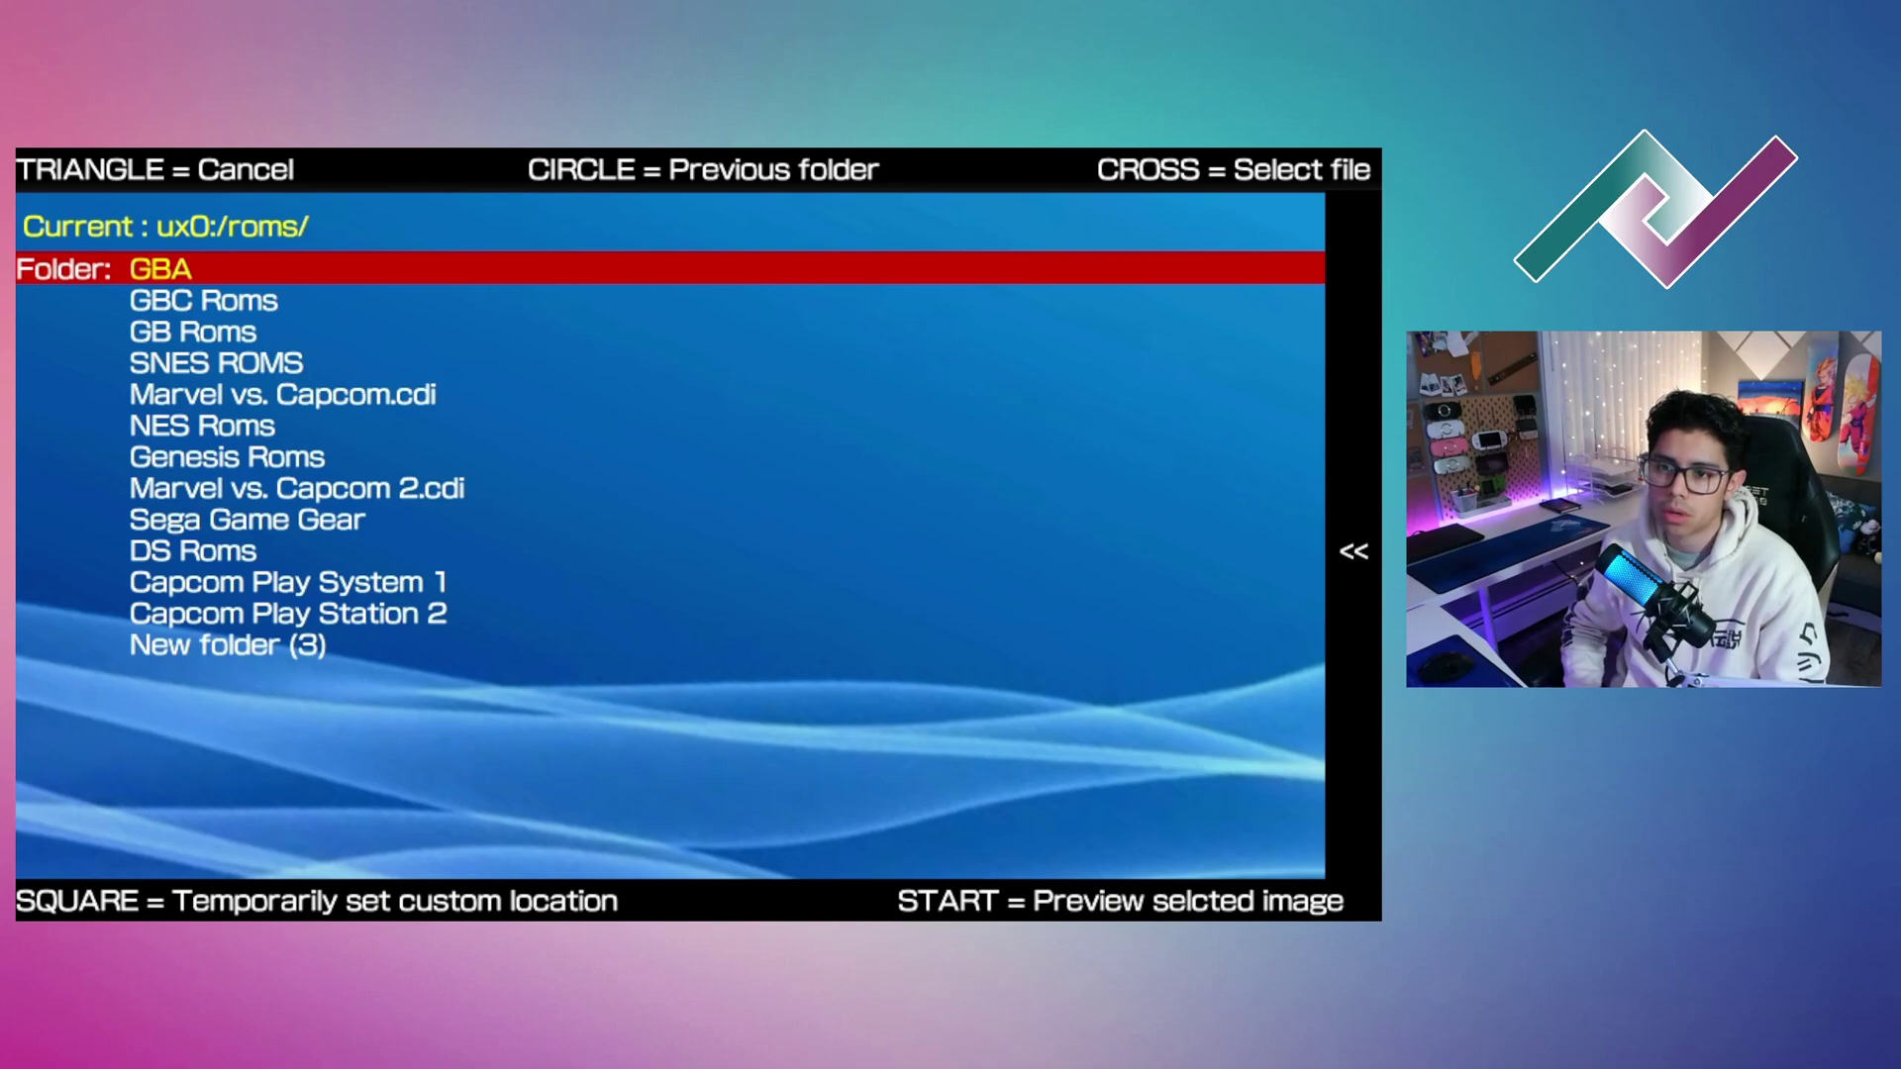
key("Down")
key("Down")
key("Down")
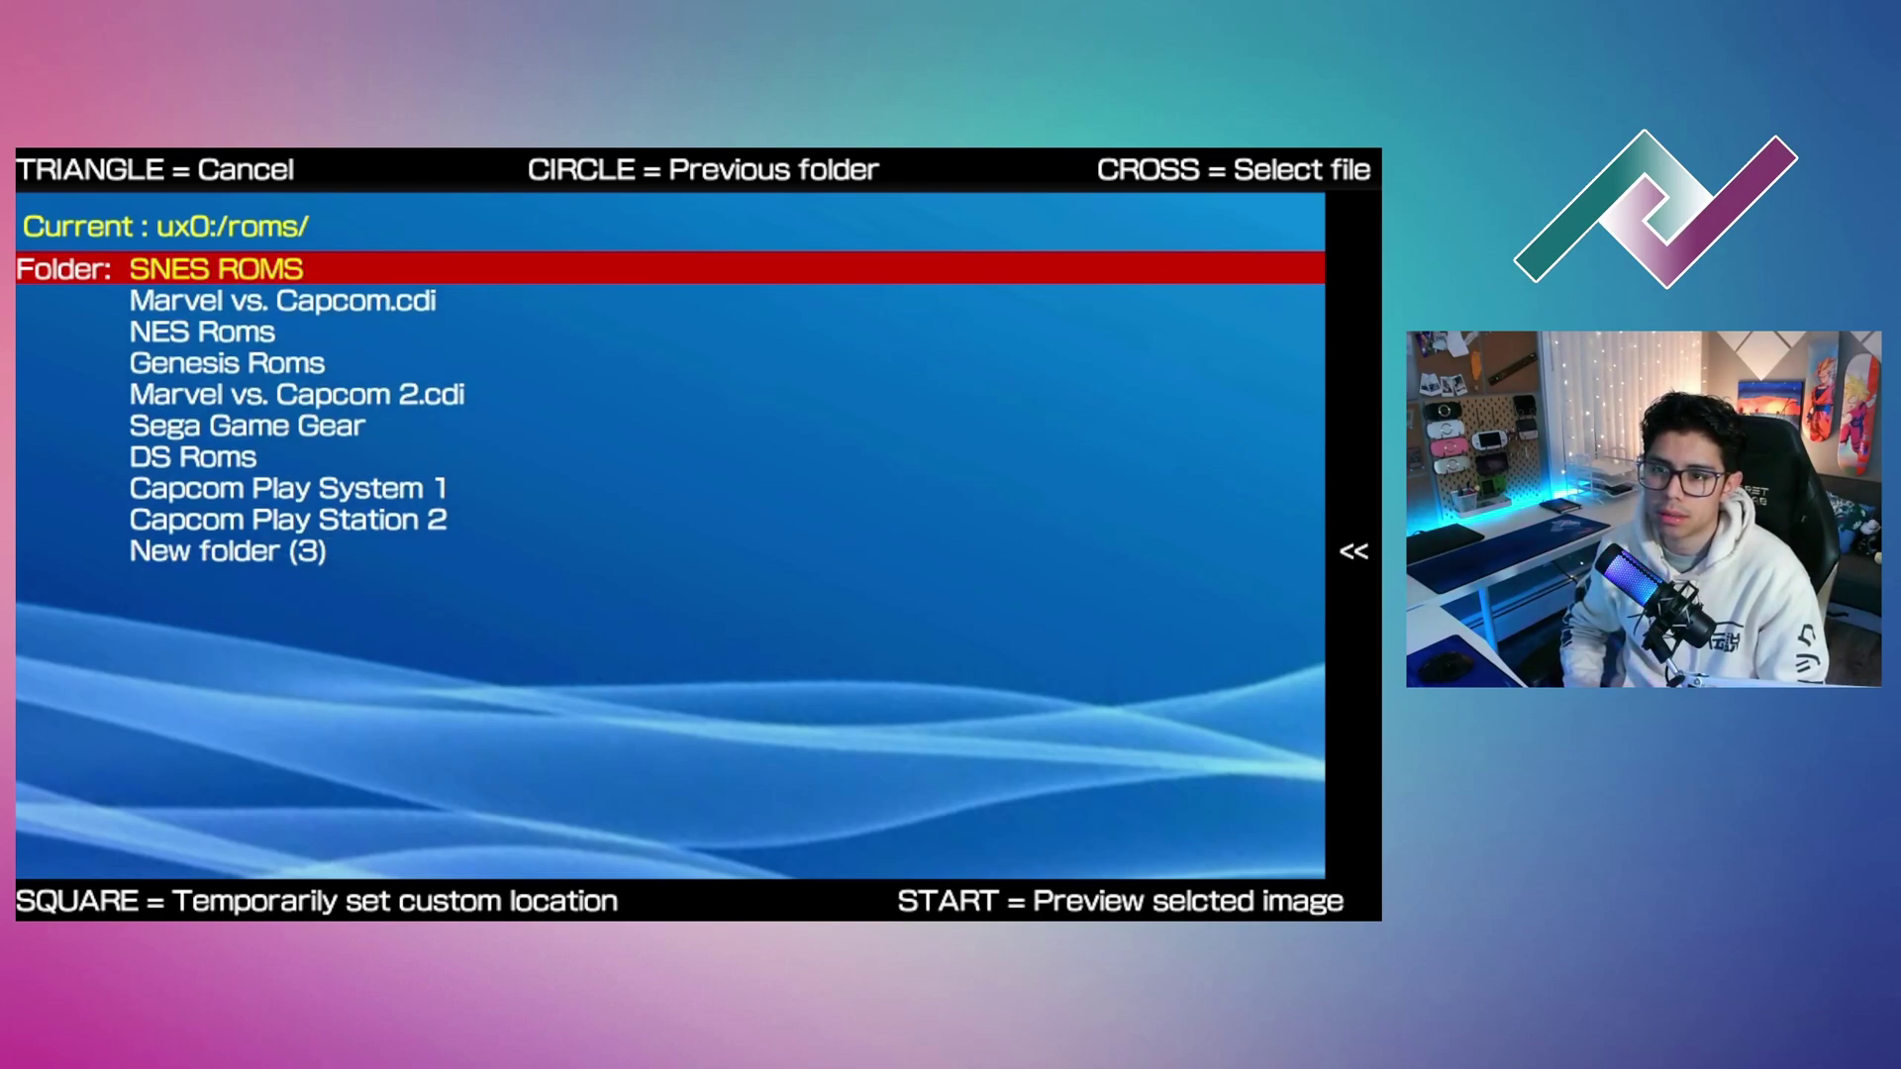
- Open SNES ROMS and select Donkey Kong Country 2 - Diddy's Kong Quest
key("Return")
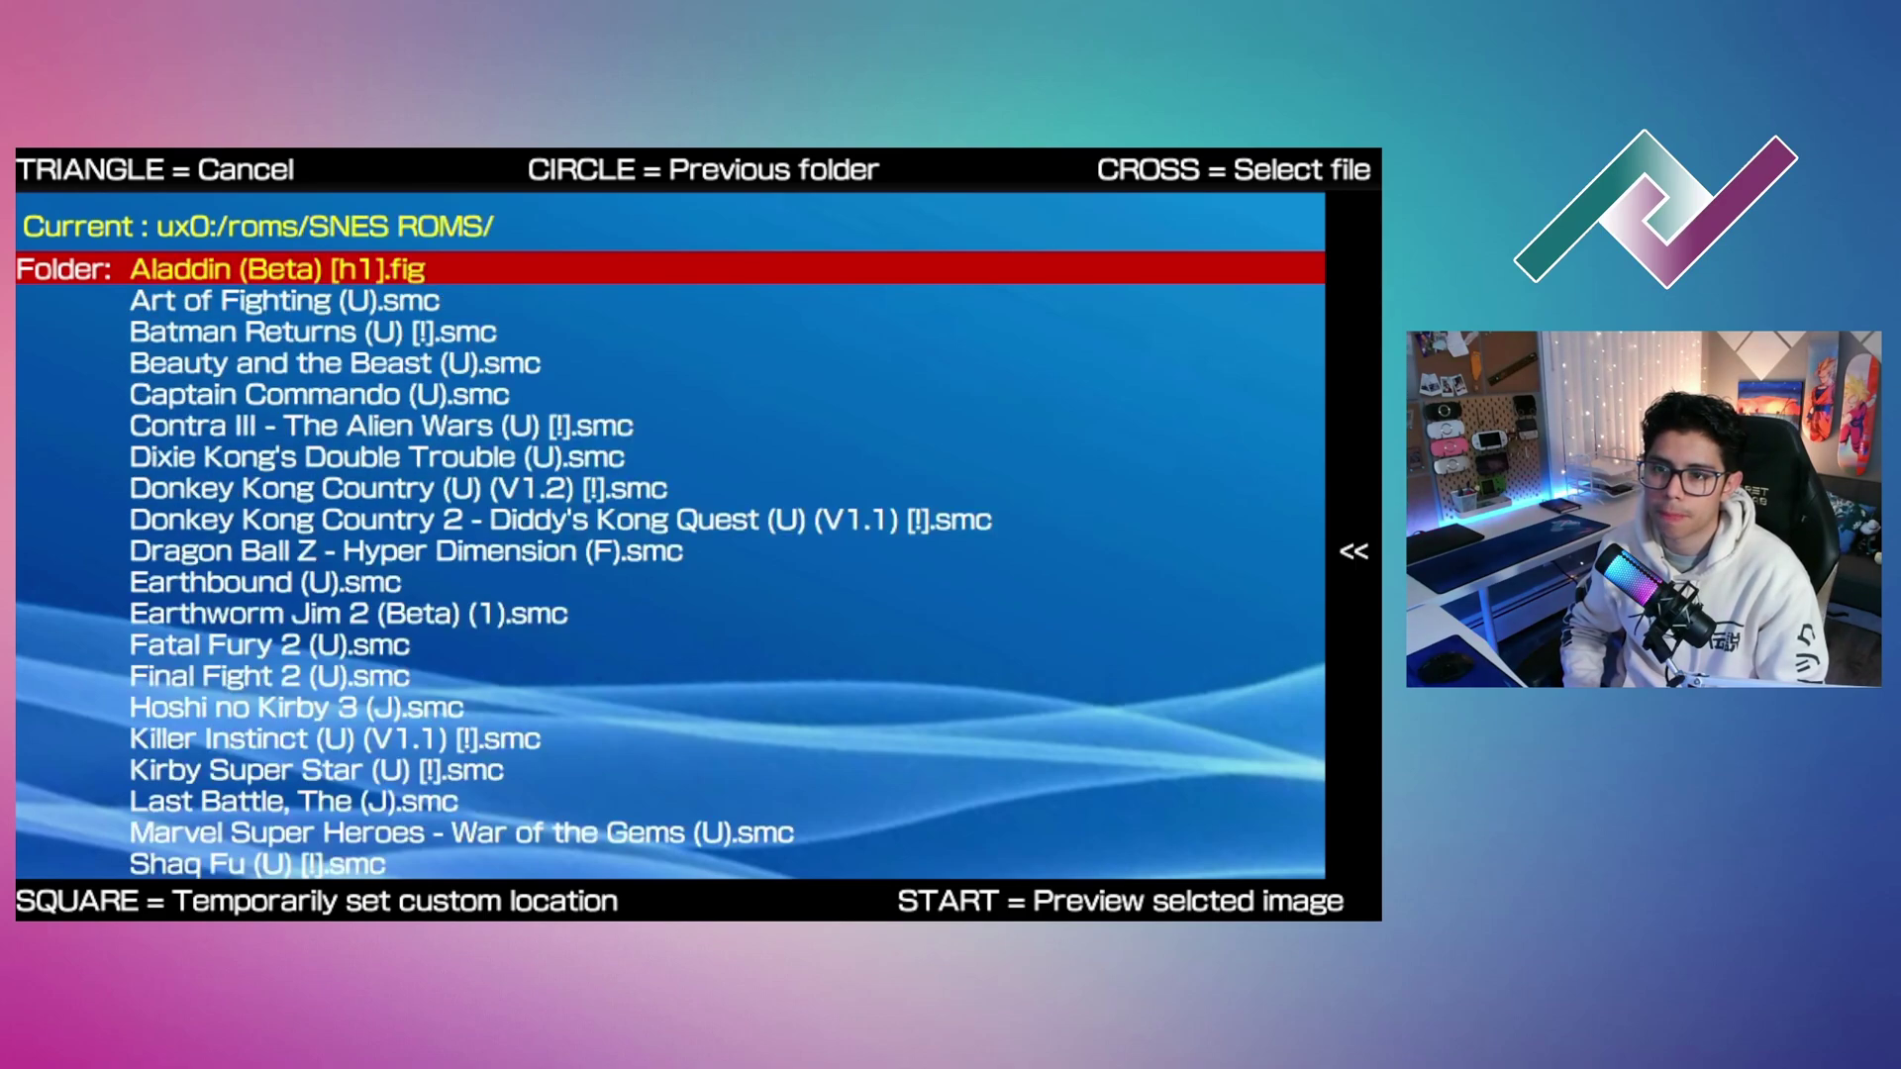
key("Down")
key("Down")
key("Down")
key("Down")
key("Down")
key("Down")
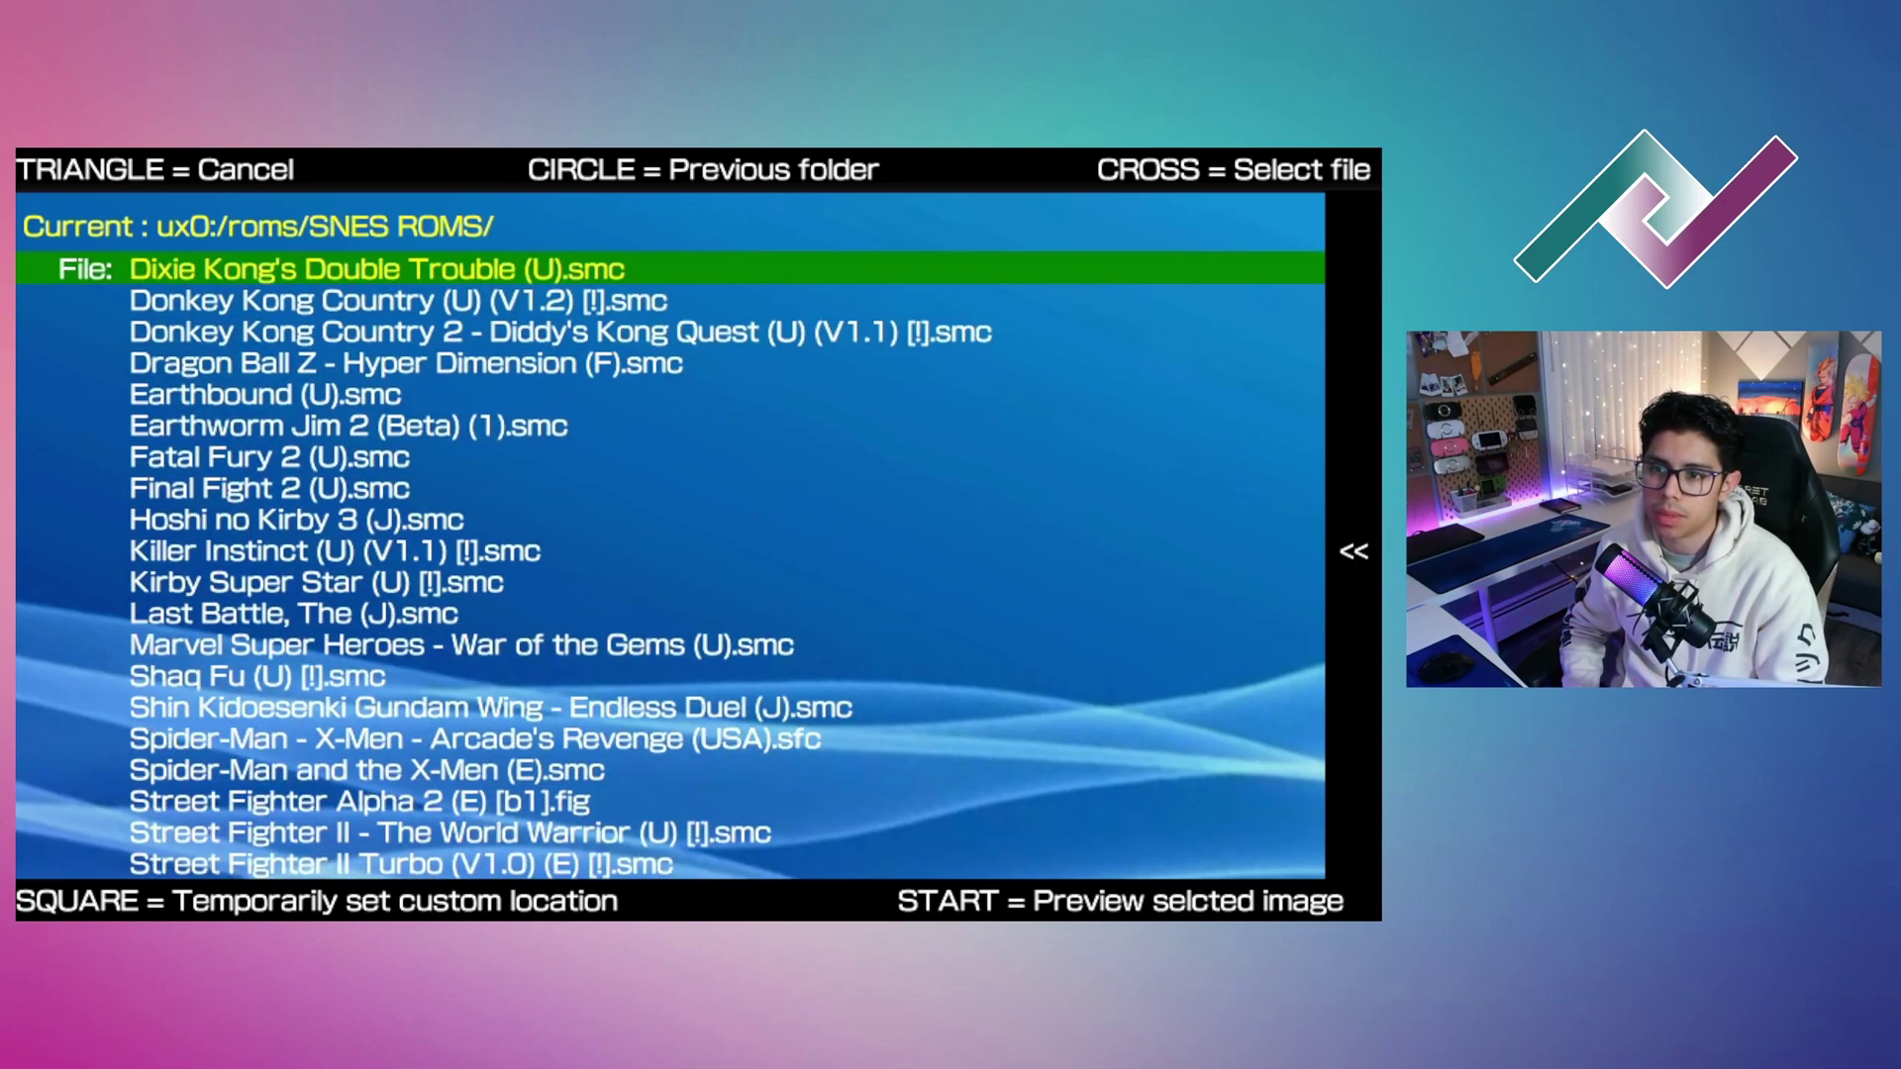
key("Down")
key("Down")
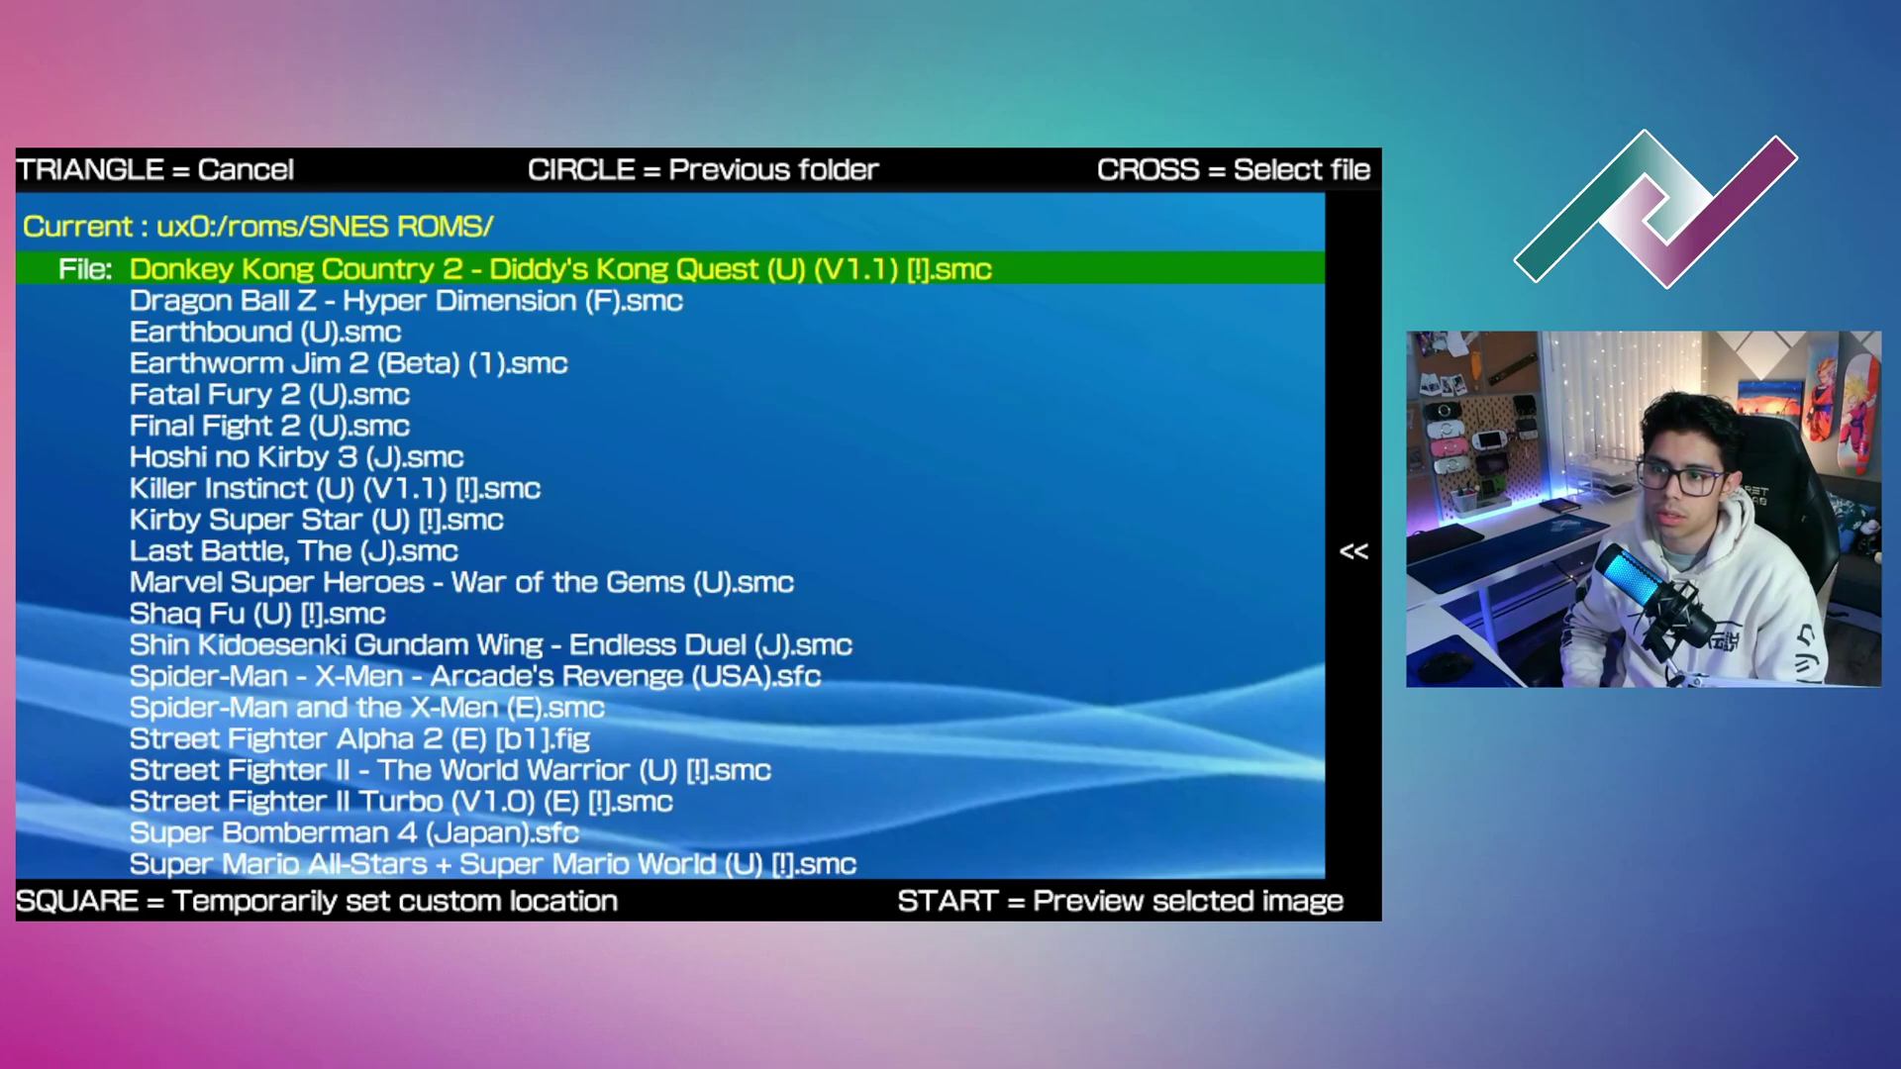
key("Return")
key("s")
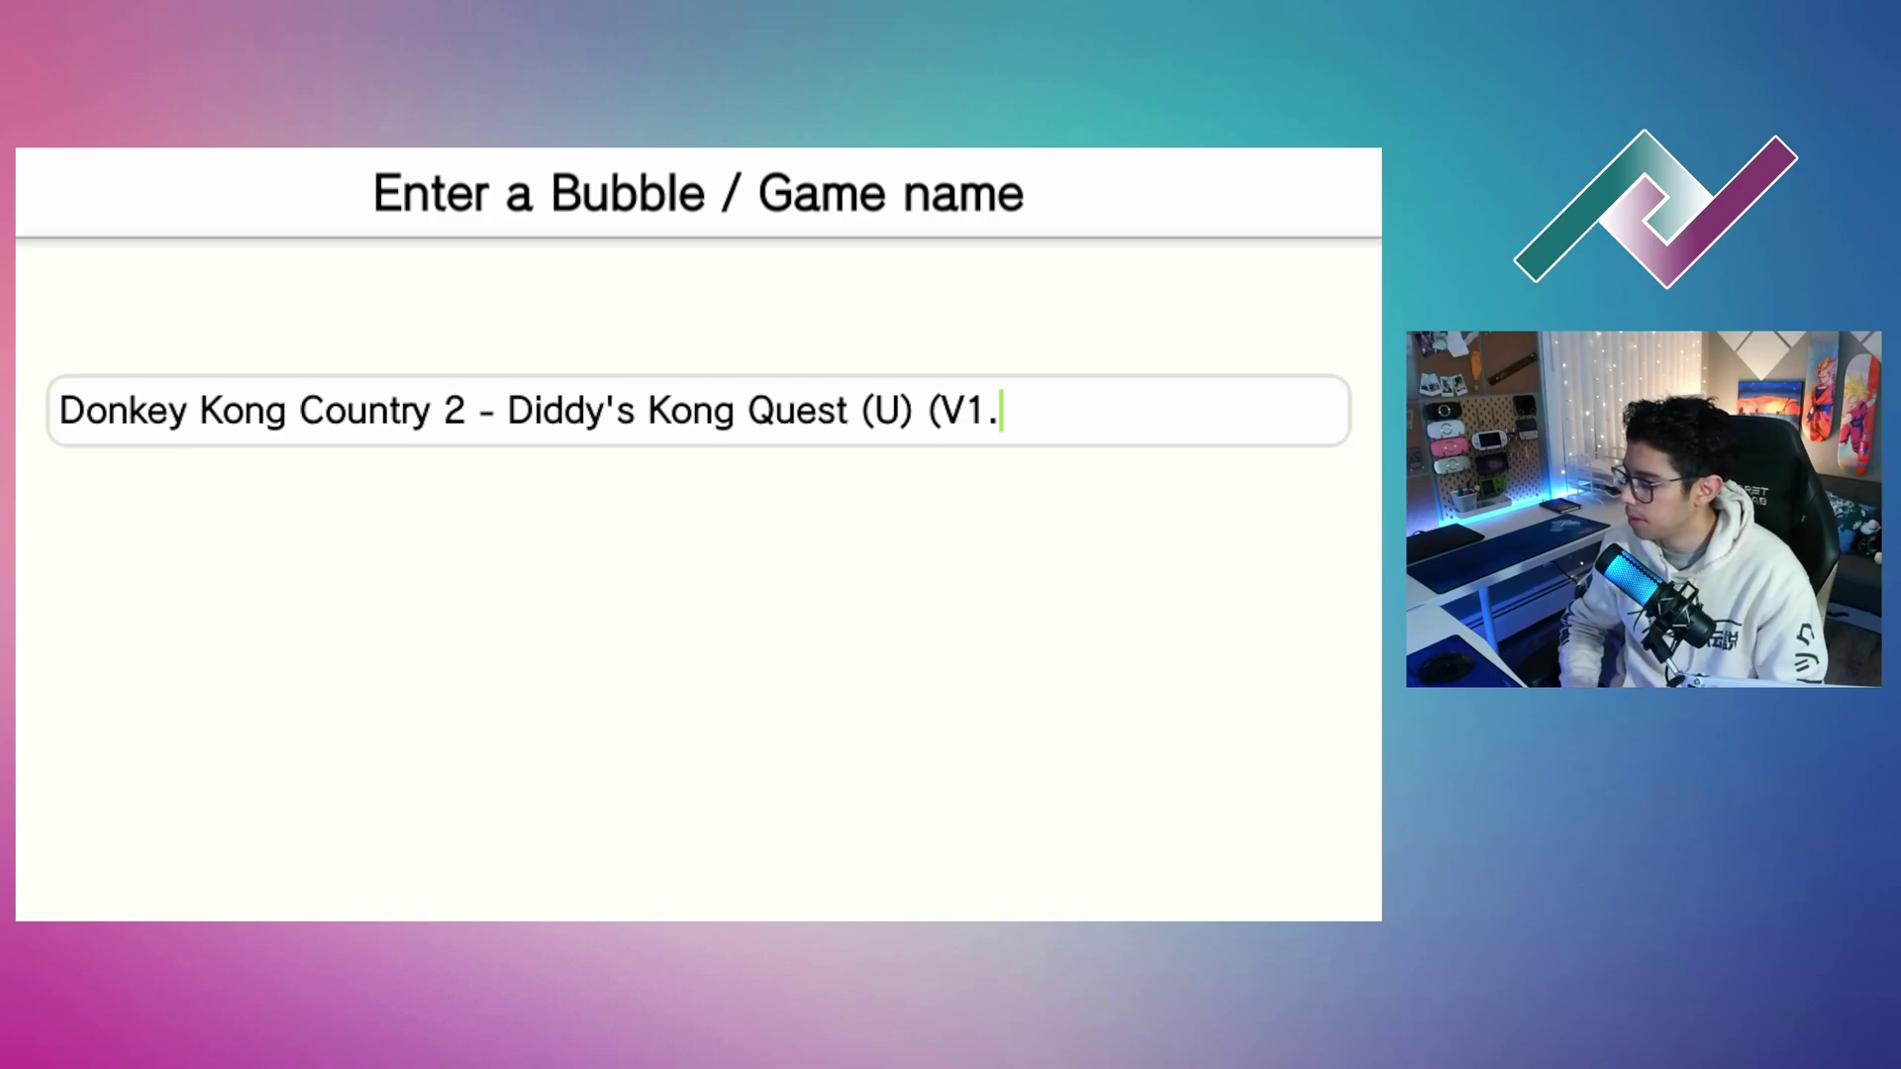
- Replace the full Donkey Kong Country 2 title with the bubble name DKC2 and confirm
key("BackSpace")
key("BackSpace")
key("BackSpace")
key("BackSpace")
key("BackSpace")
key("BackSpace")
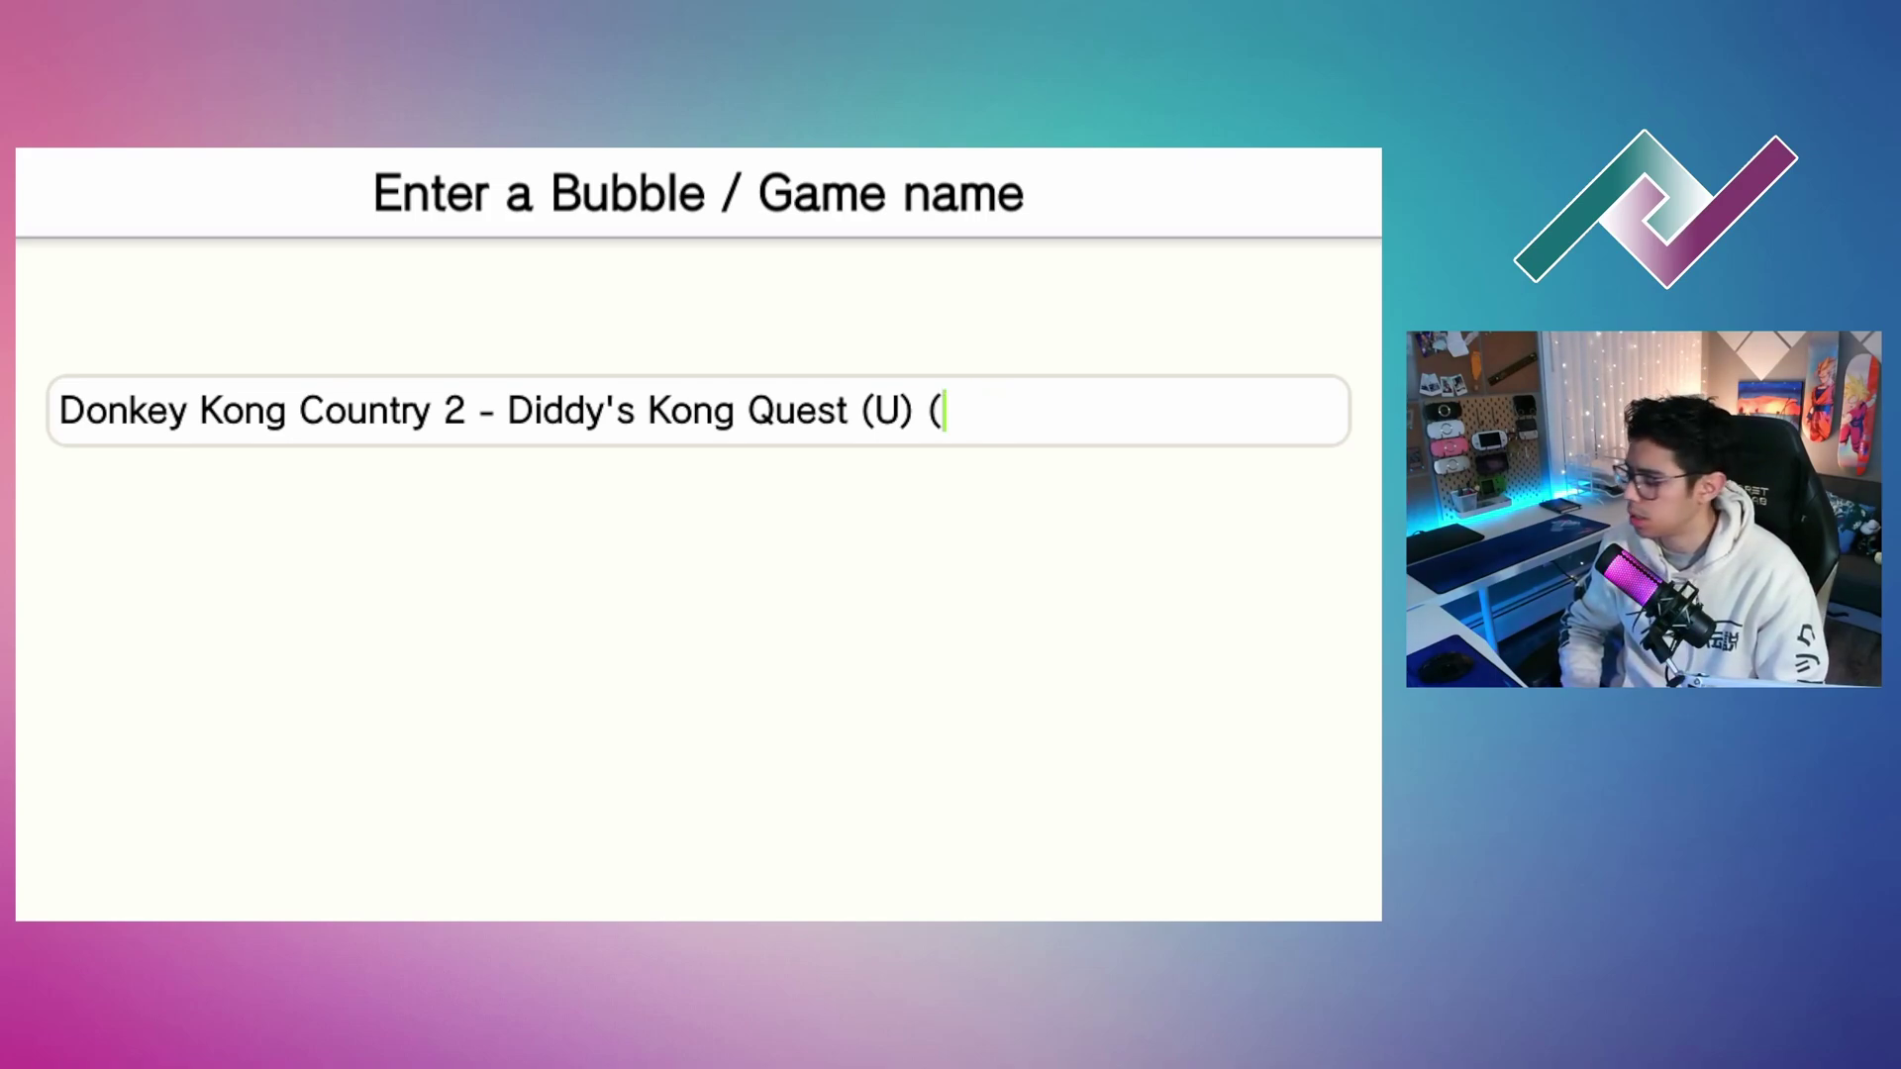
key("BackSpace")
key("BackSpace")
key("BackSpace")
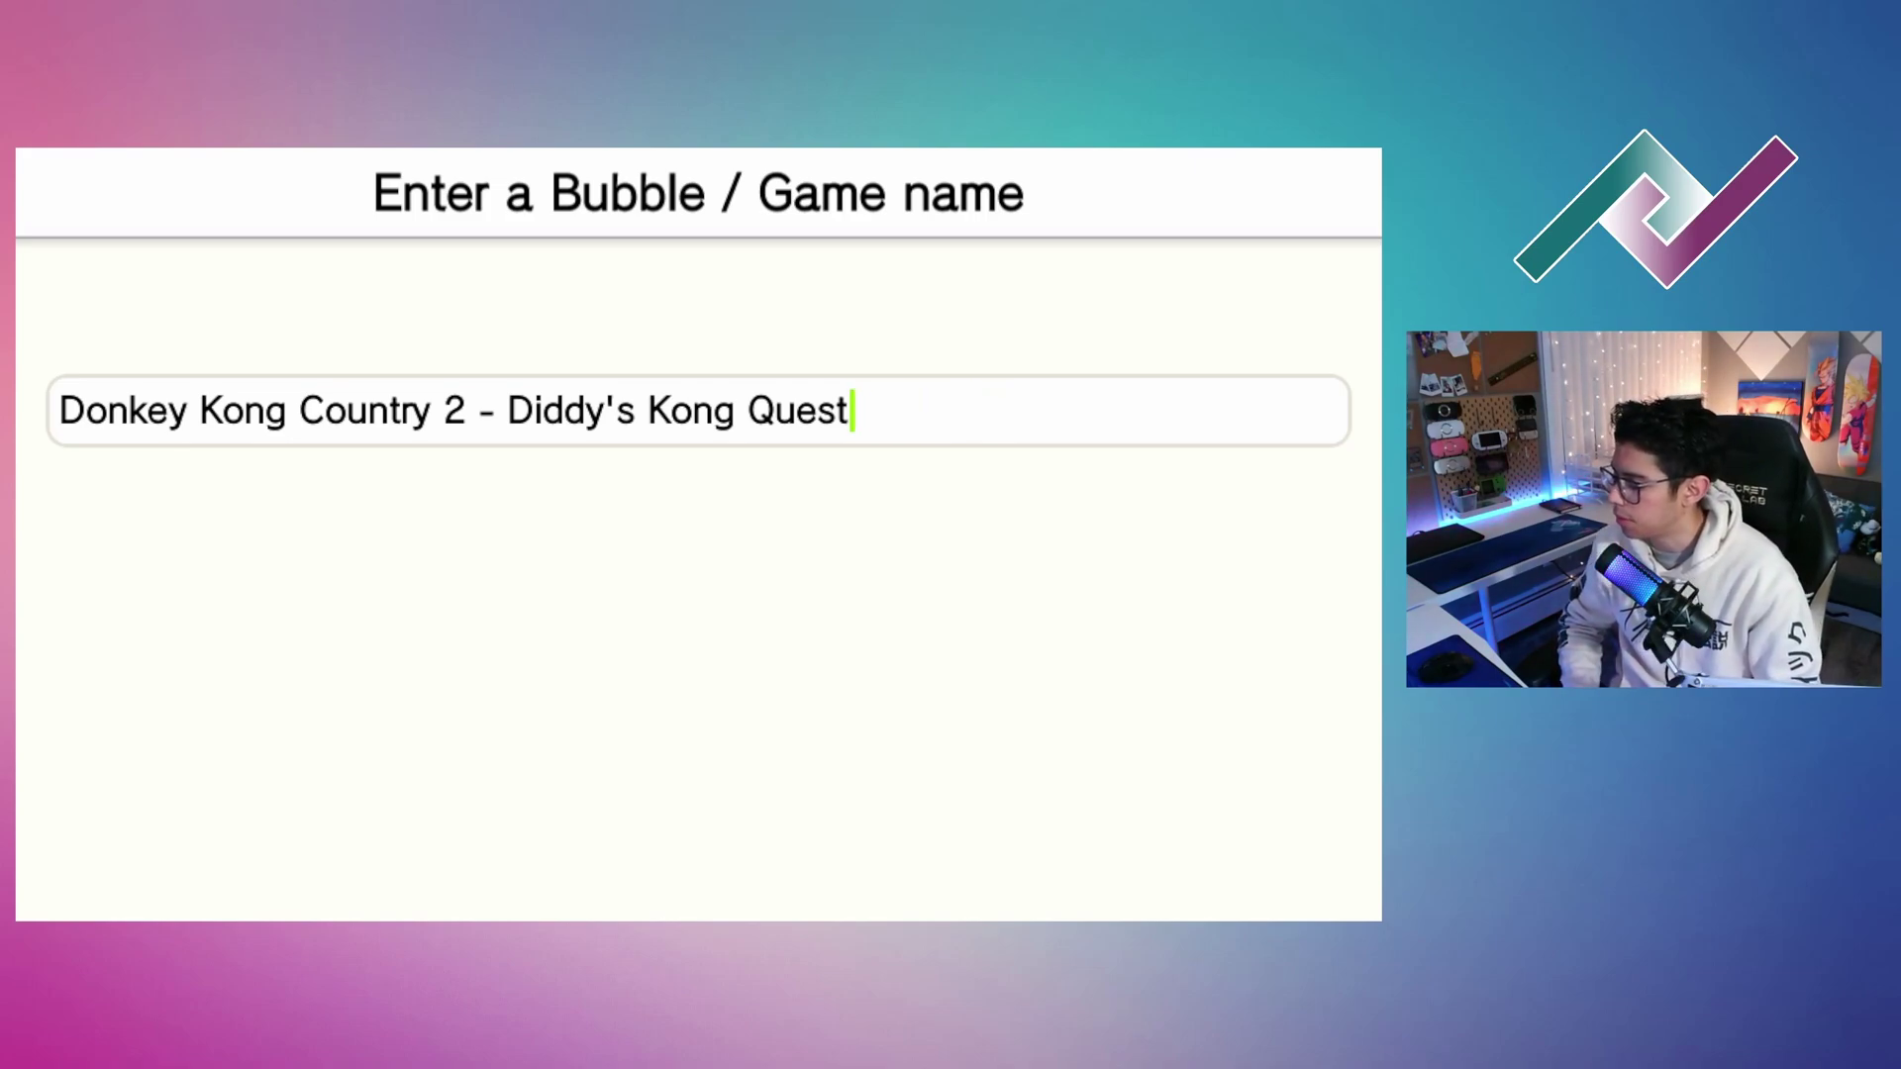
key("ctrl+a")
type("DKC 2")
key("Left")
key("BackSpace")
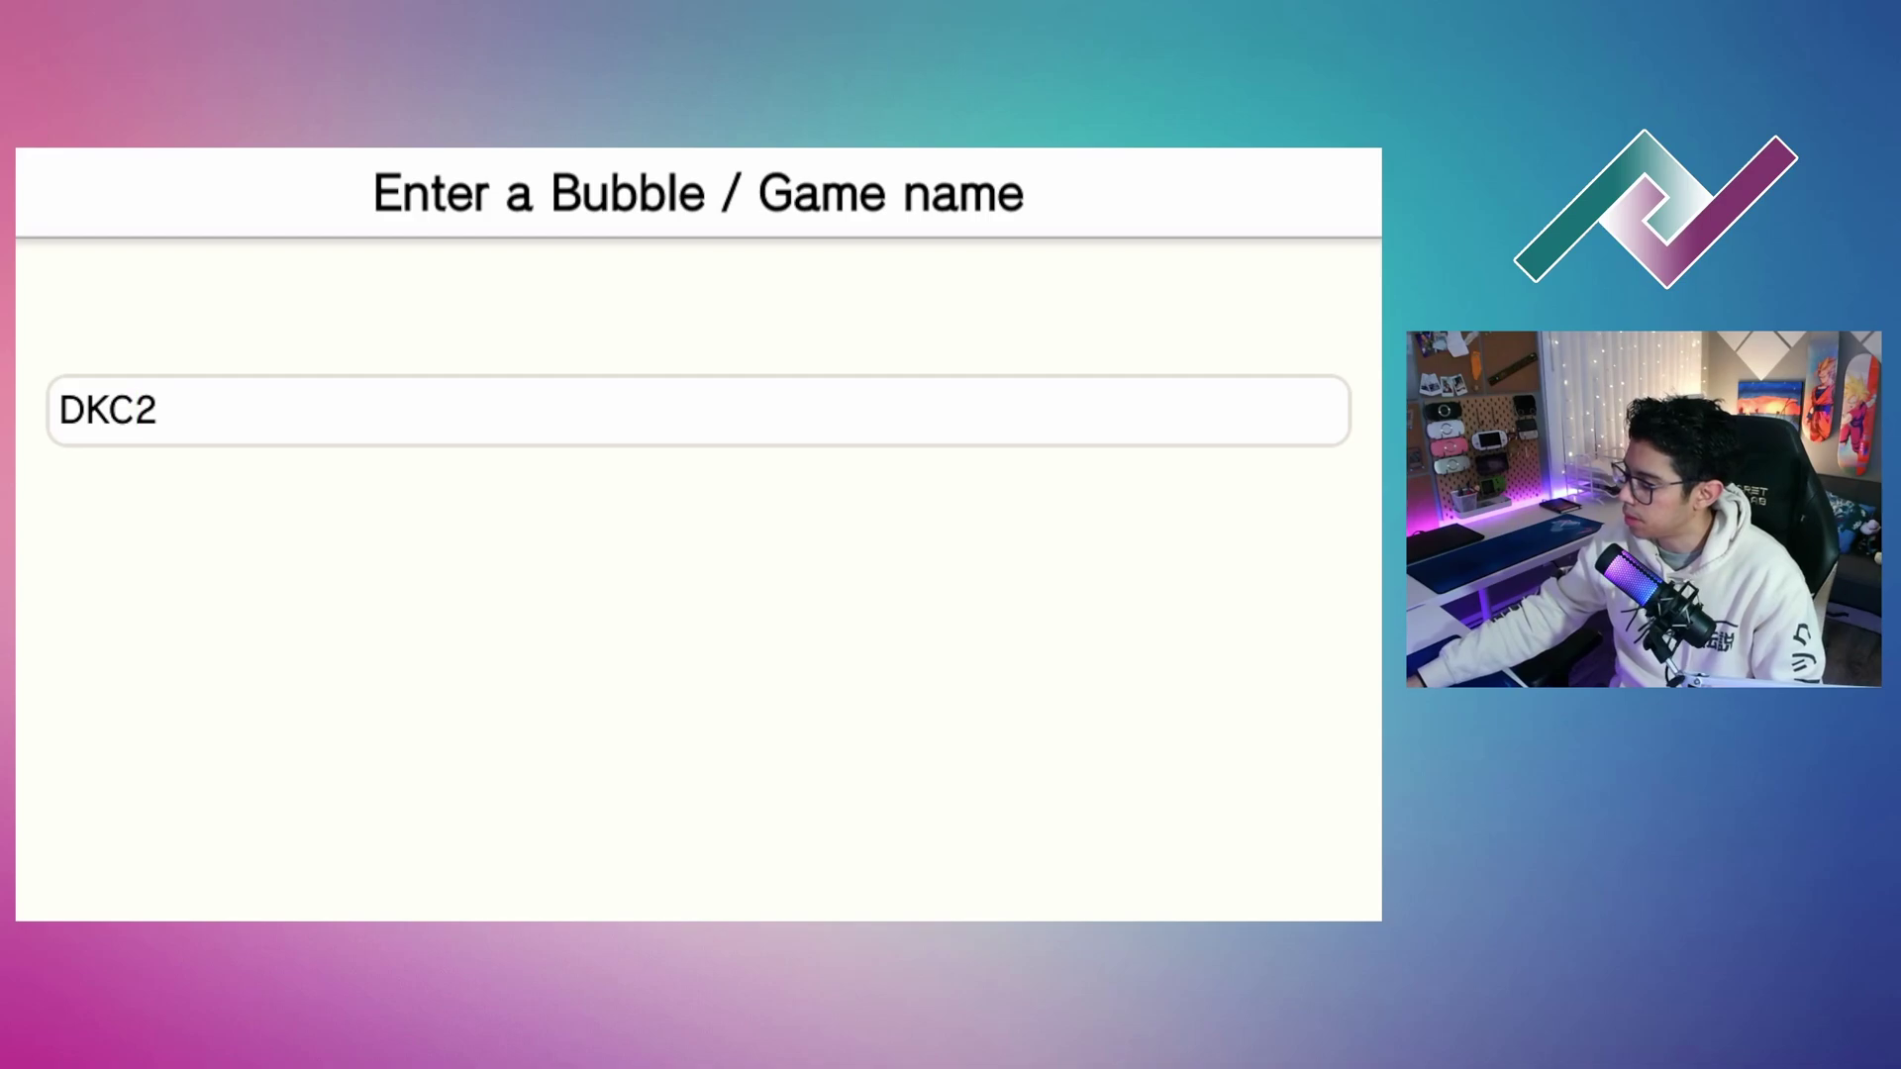
key("Return")
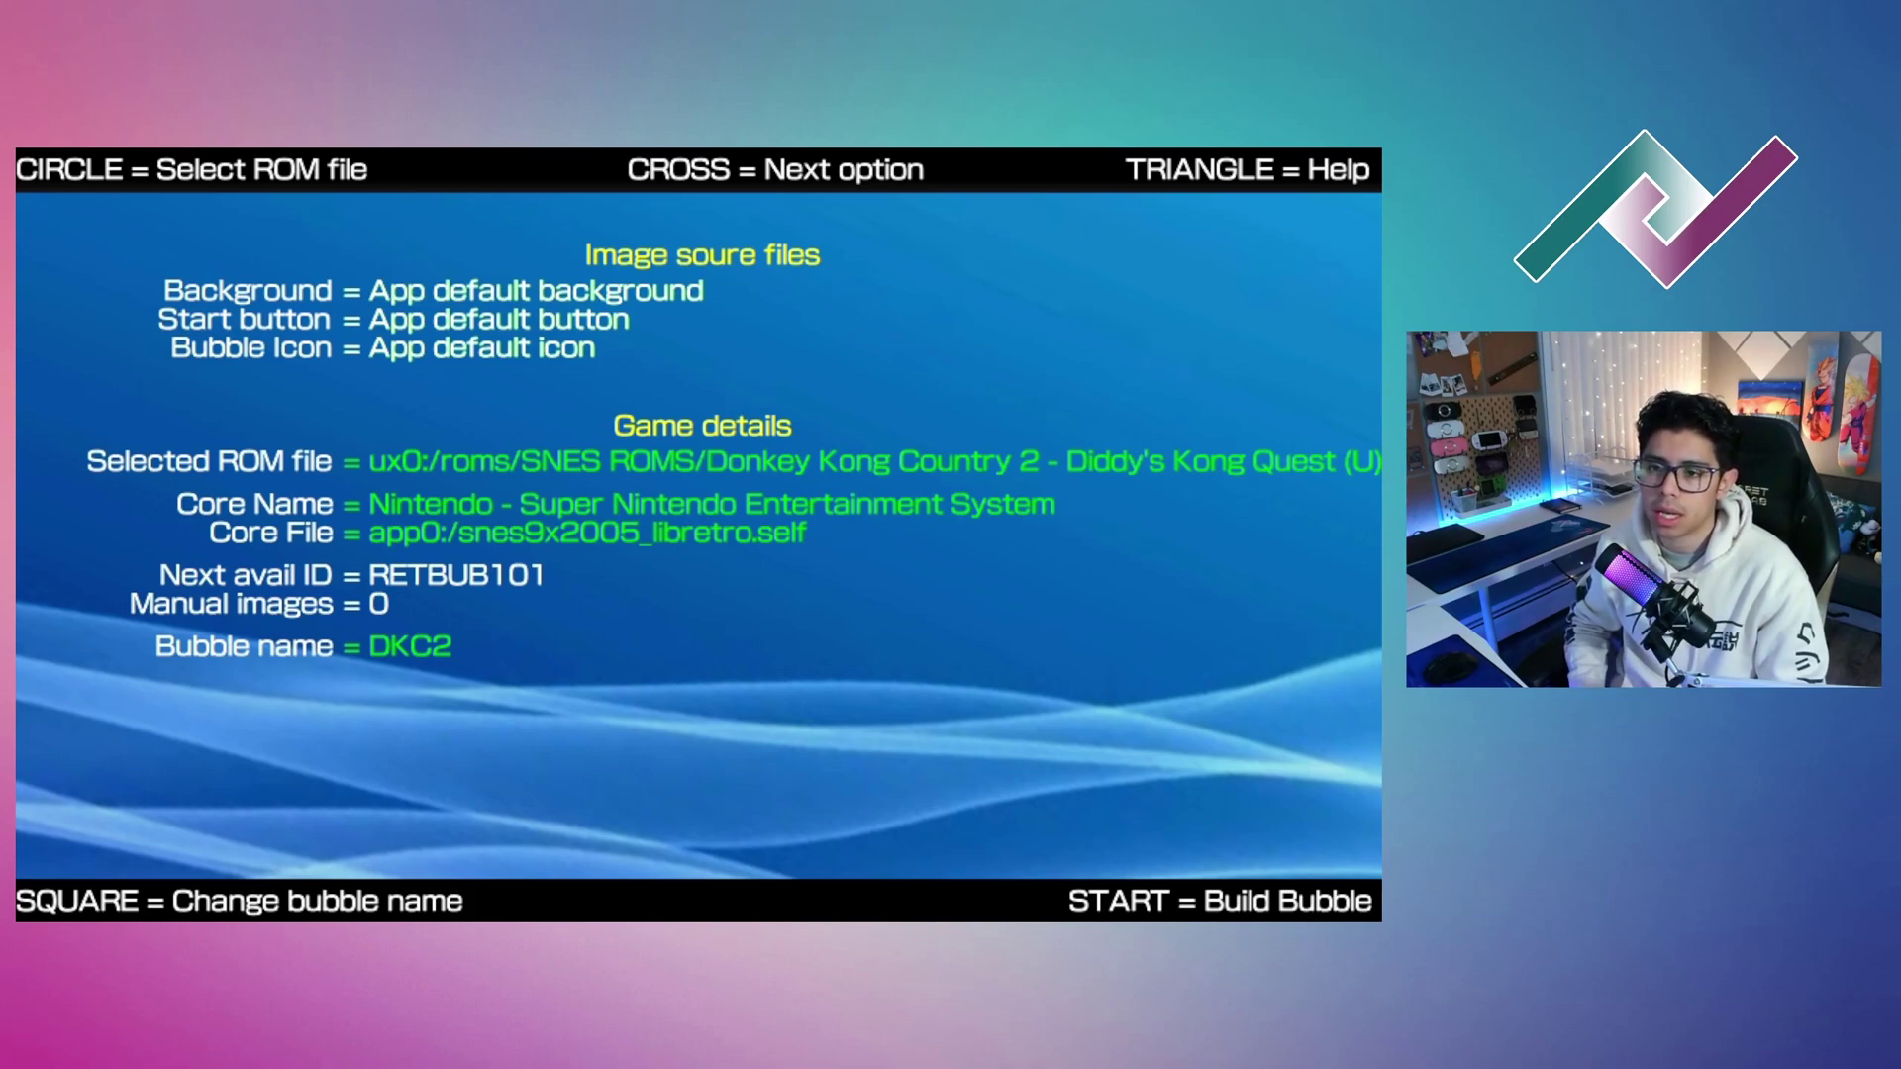
- Cycle through the SNES cores, keep snes9x2005, and continue to background selection
key("Return")
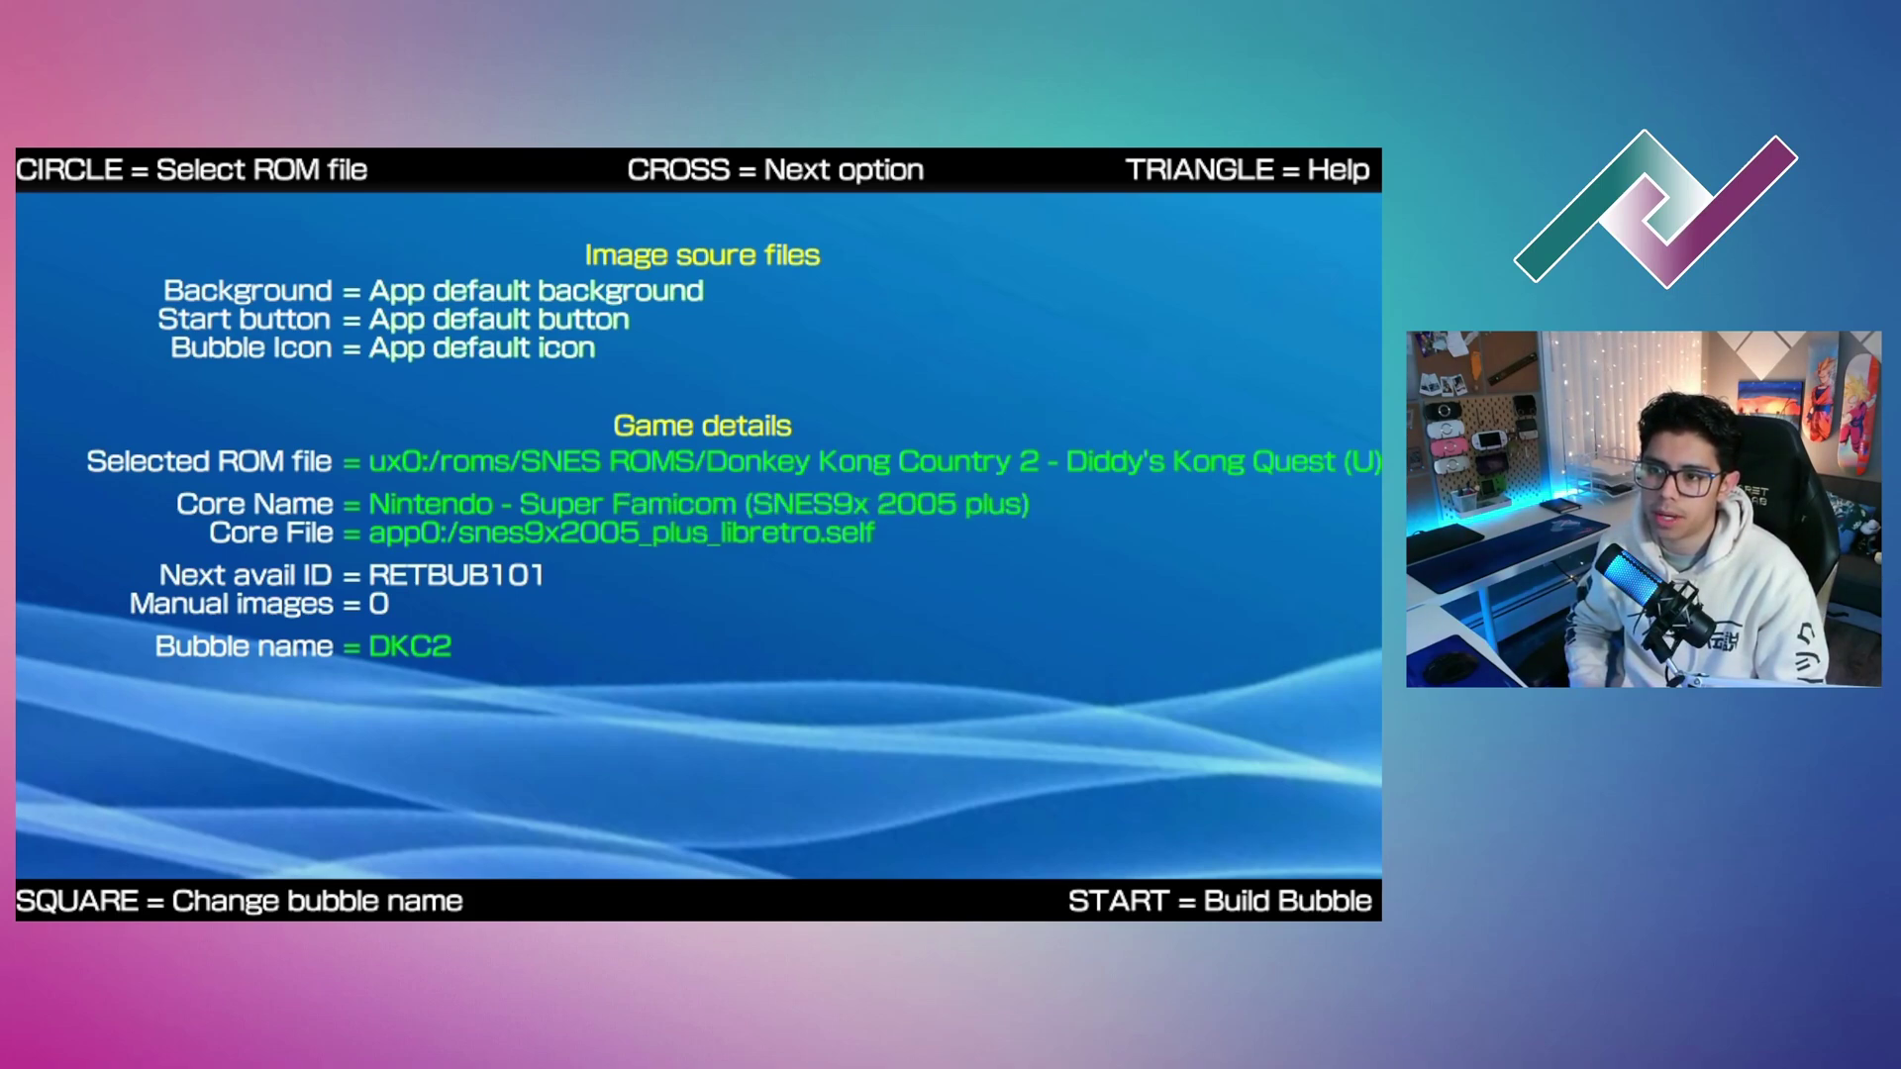
key("Return")
key("Return")
key("Return")
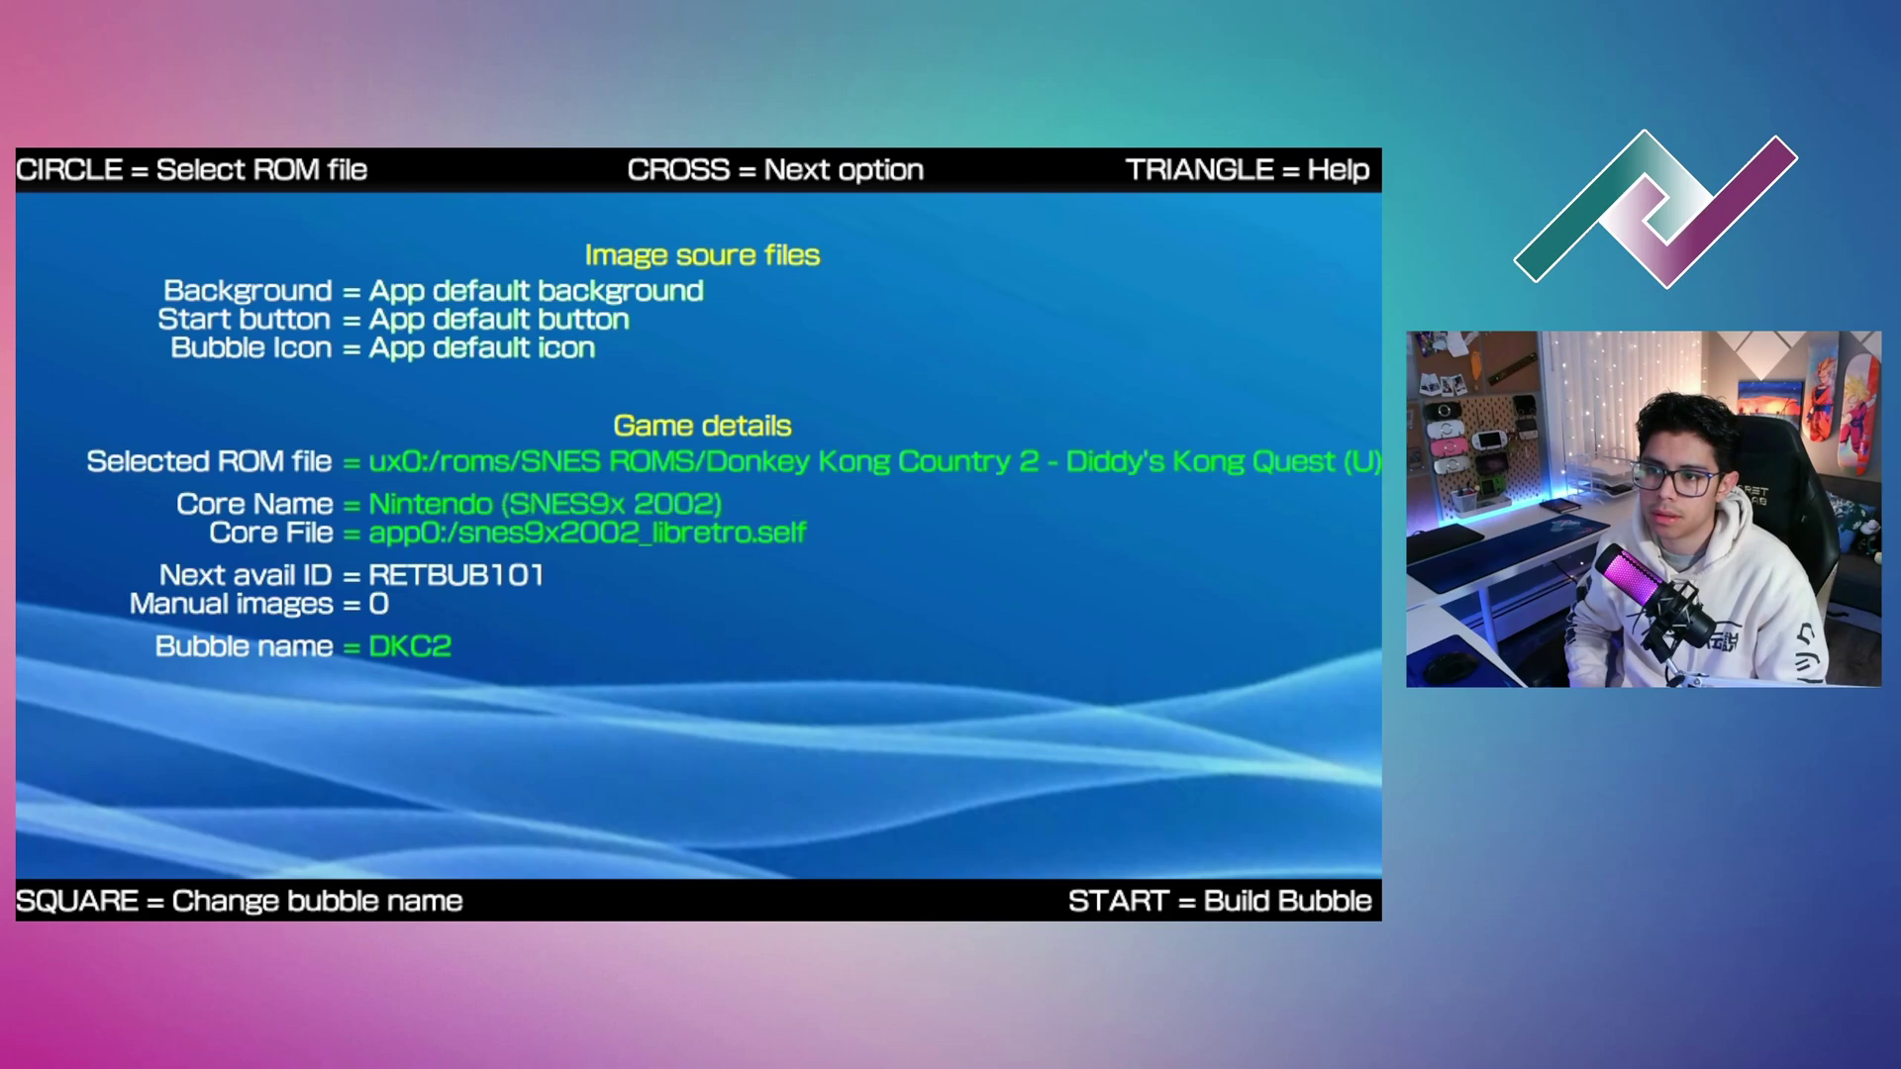
key("Return")
key("Return")
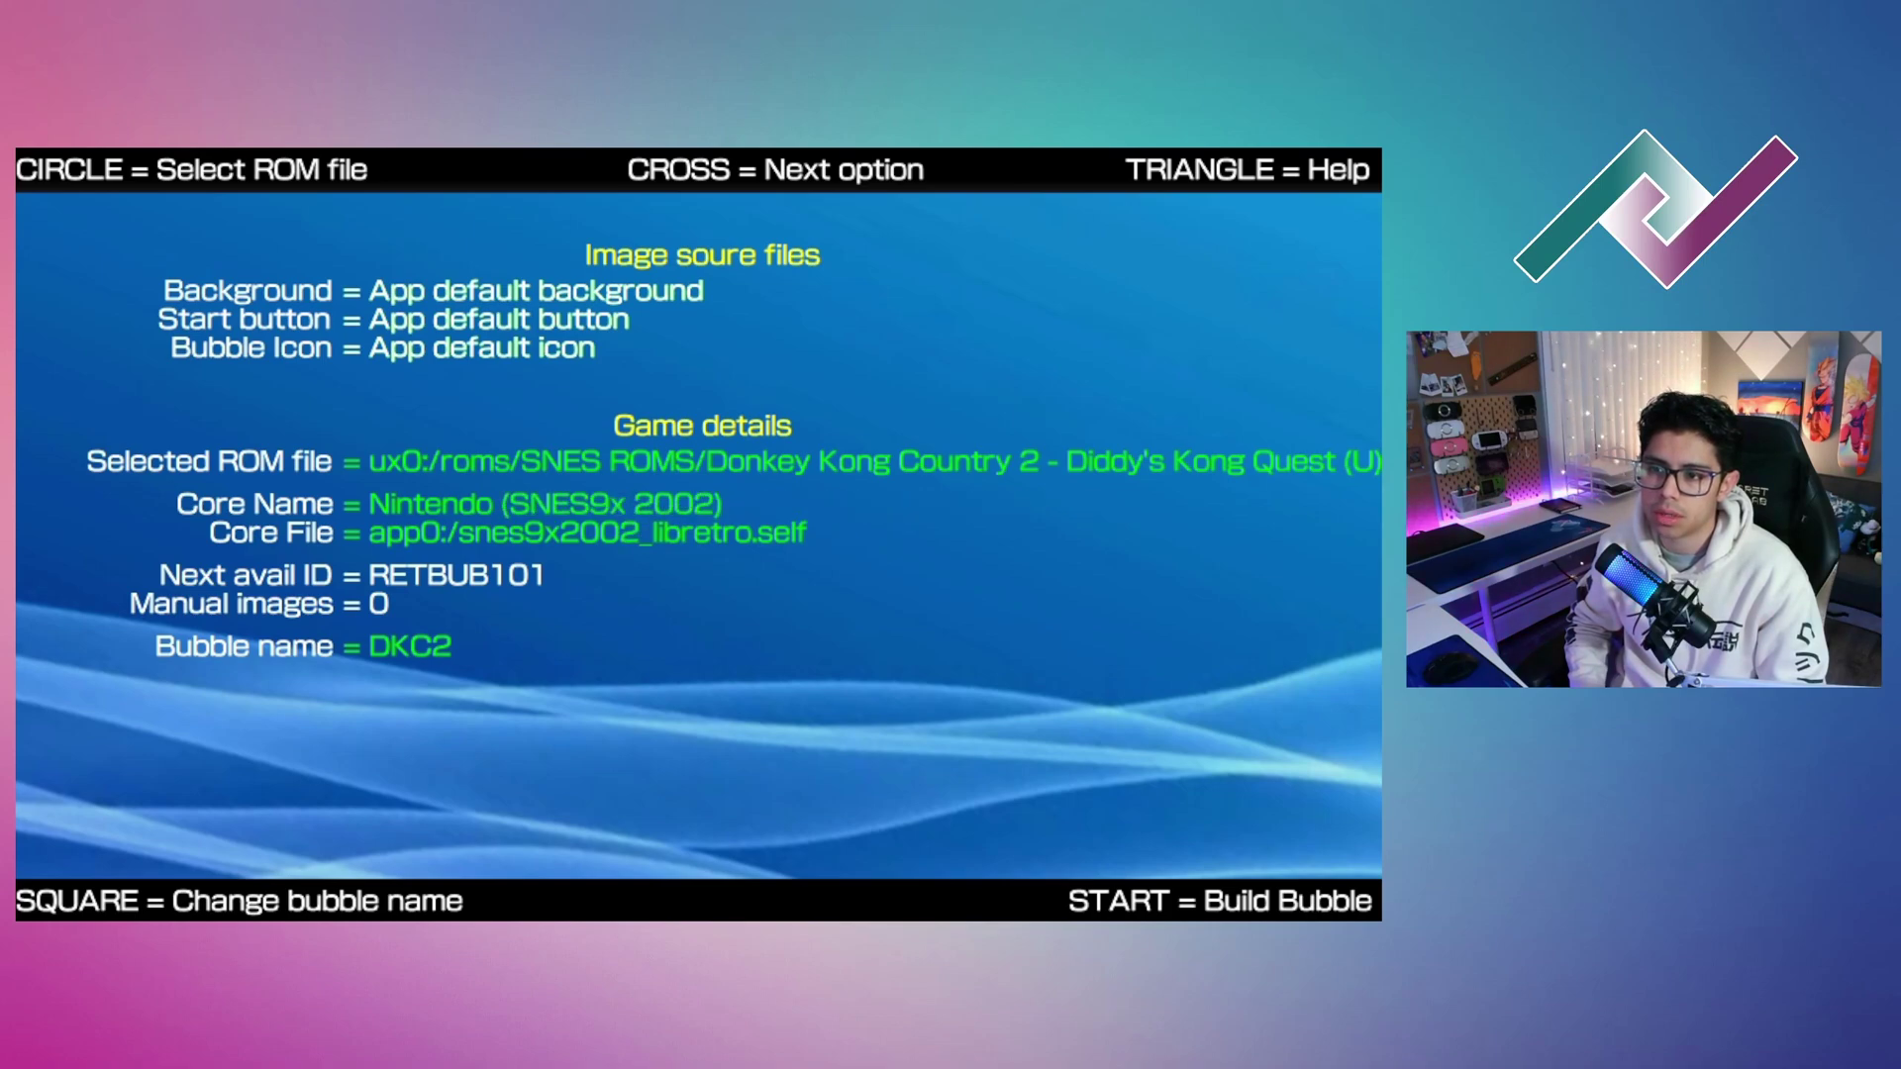
key("Return")
key("Return")
key("Return")
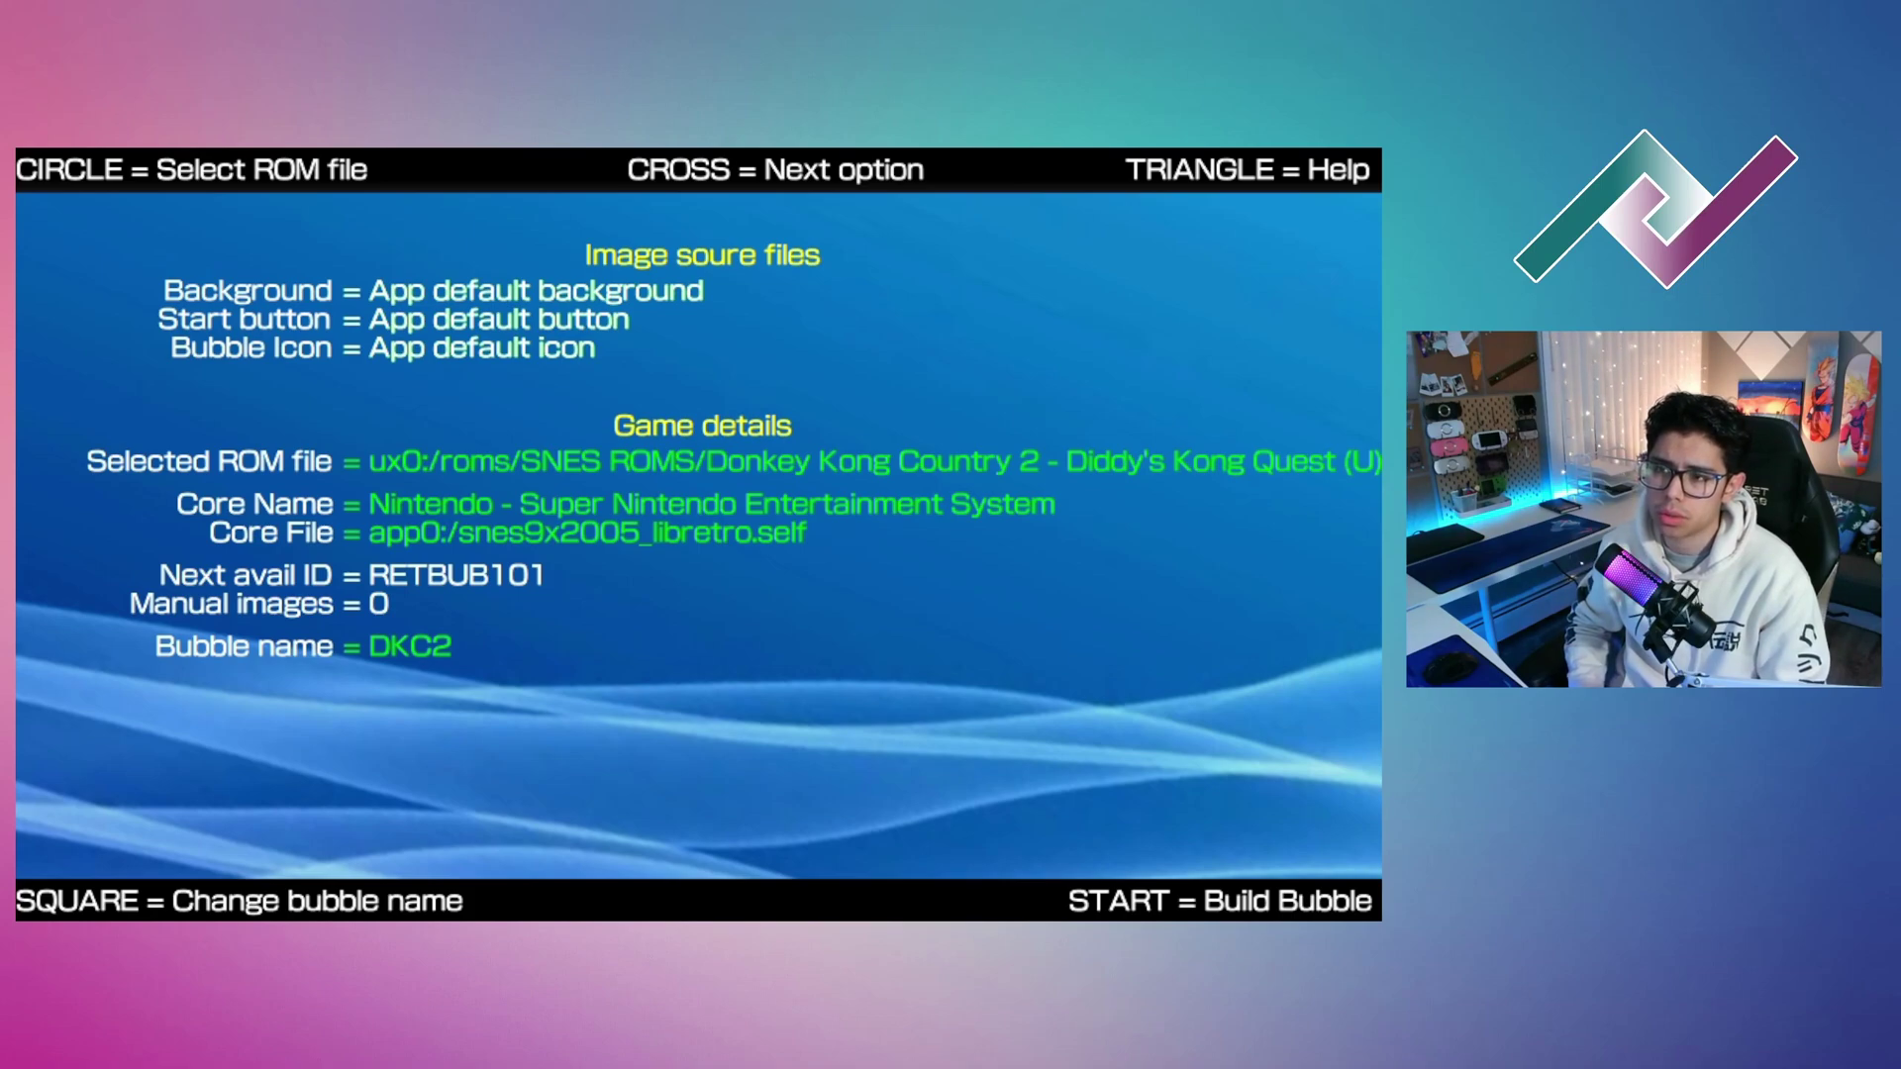
key("Return")
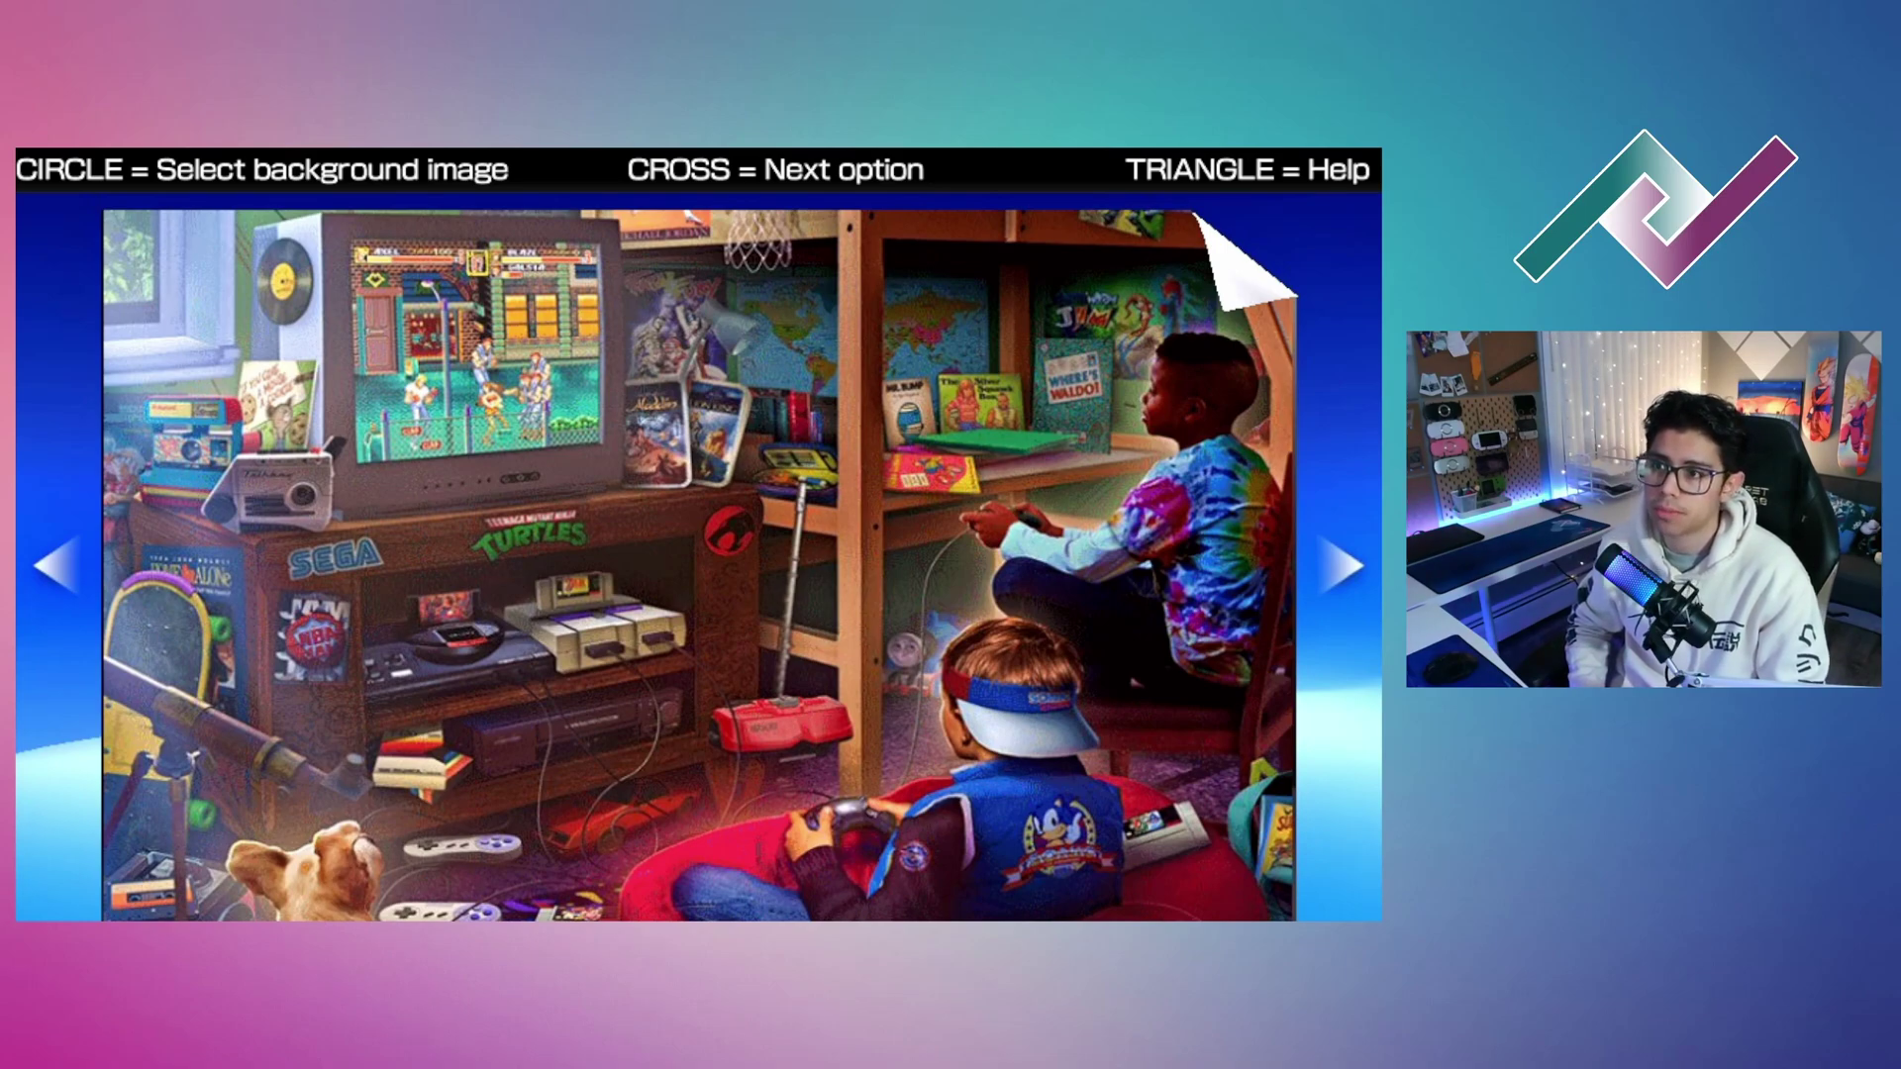
key("Down")
key("Left")
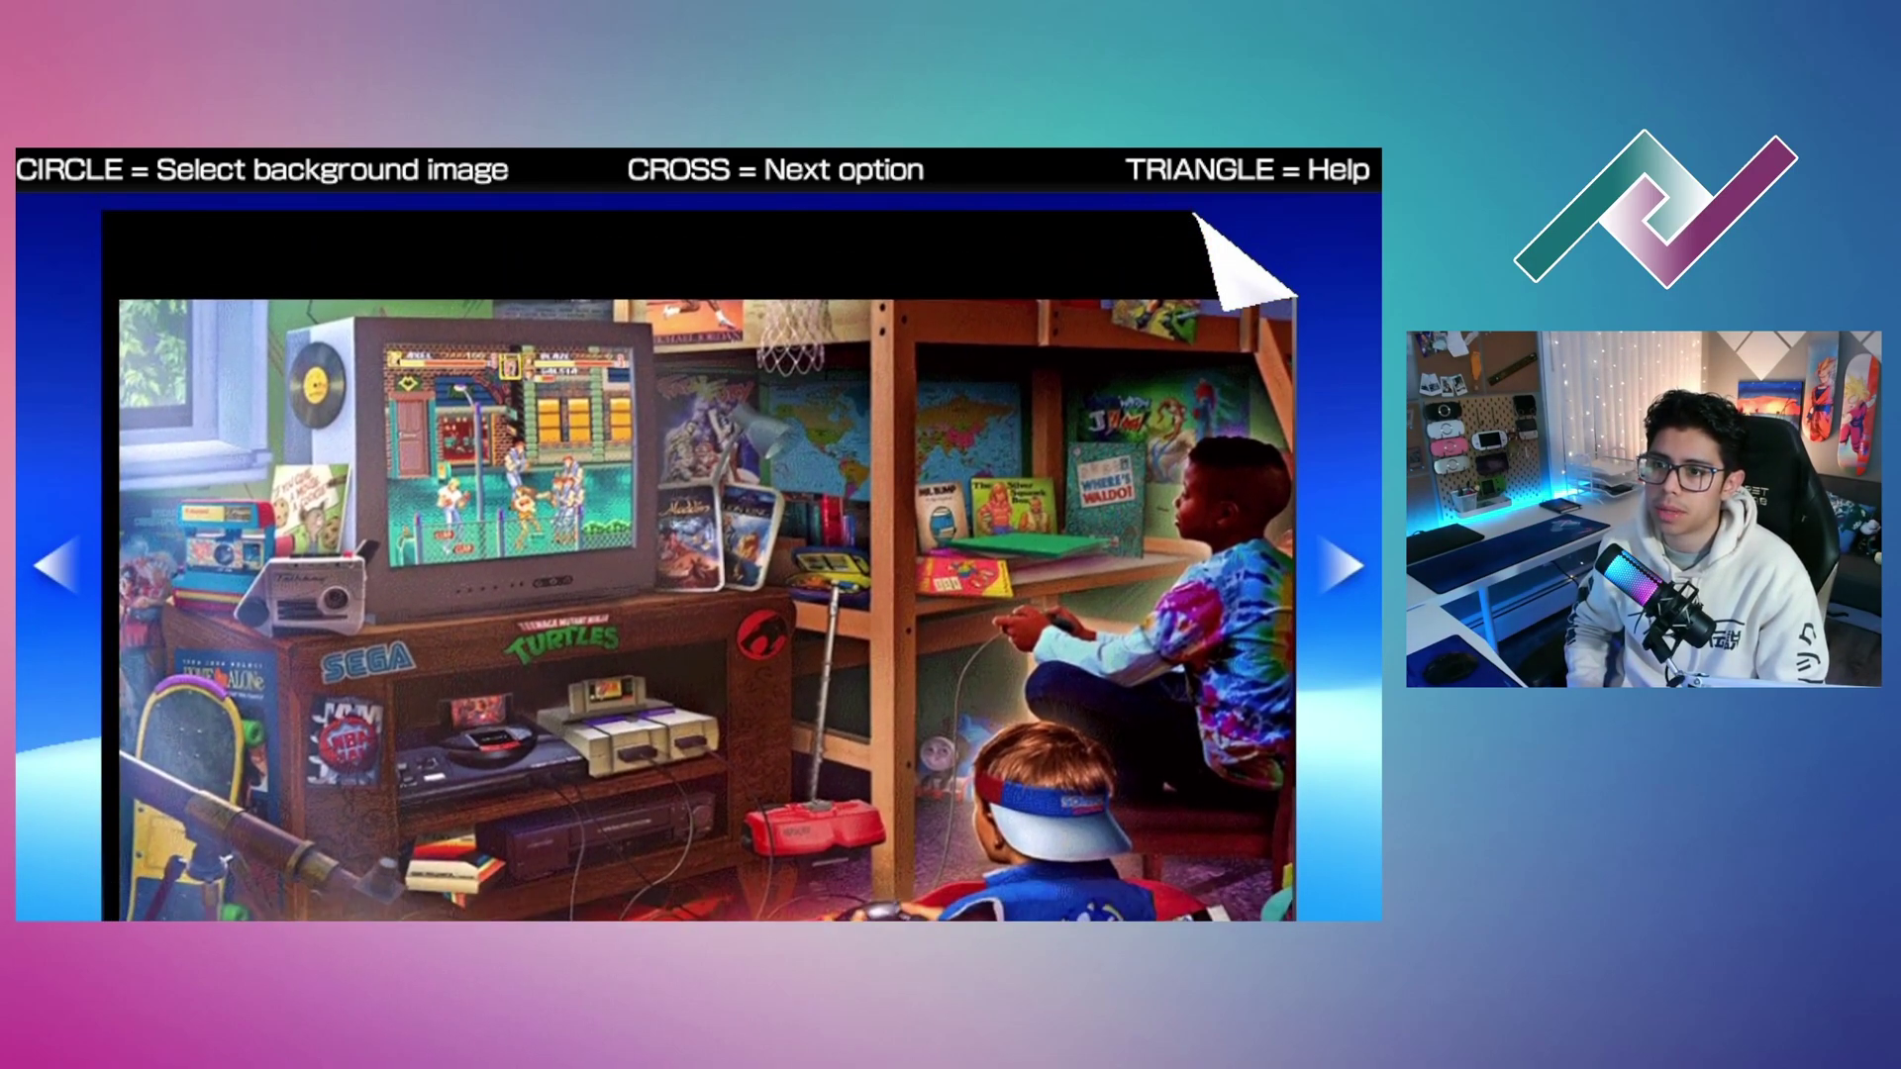
key("Up")
key("Down")
key("Right")
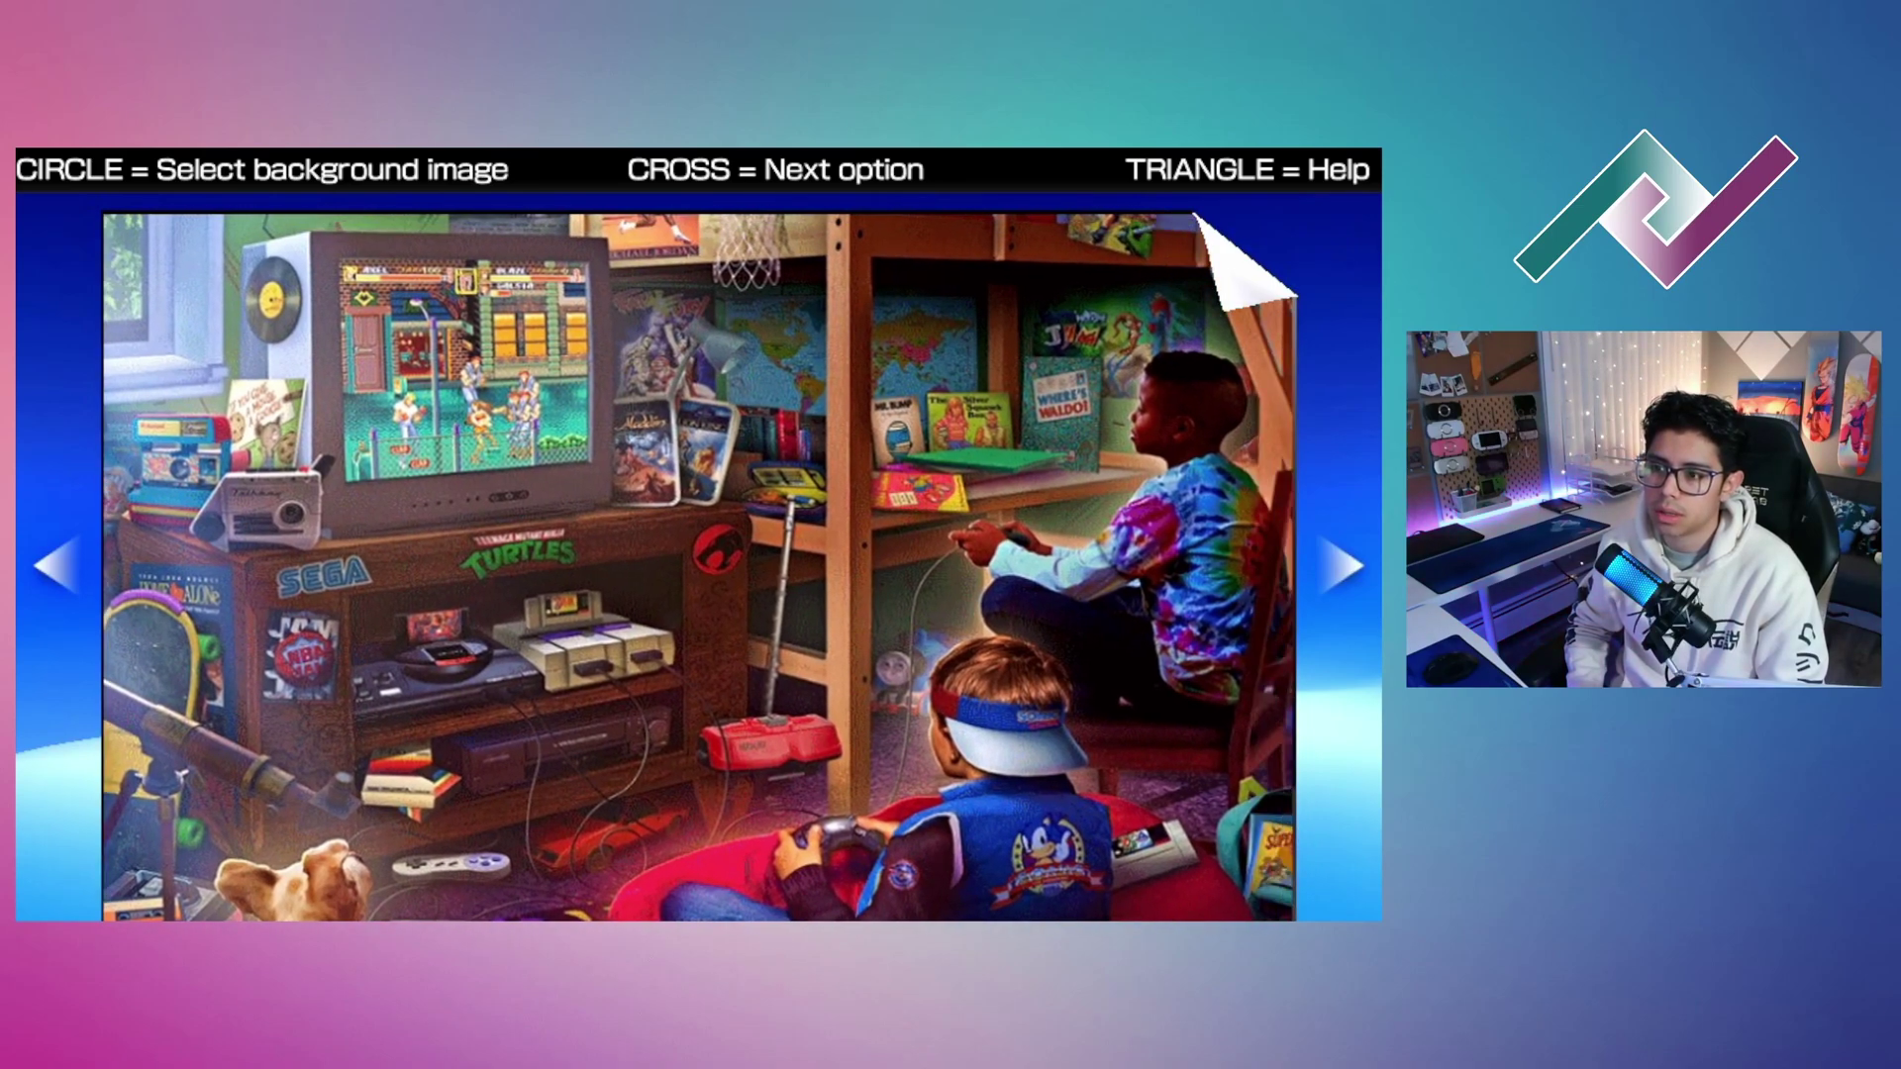
key("Up")
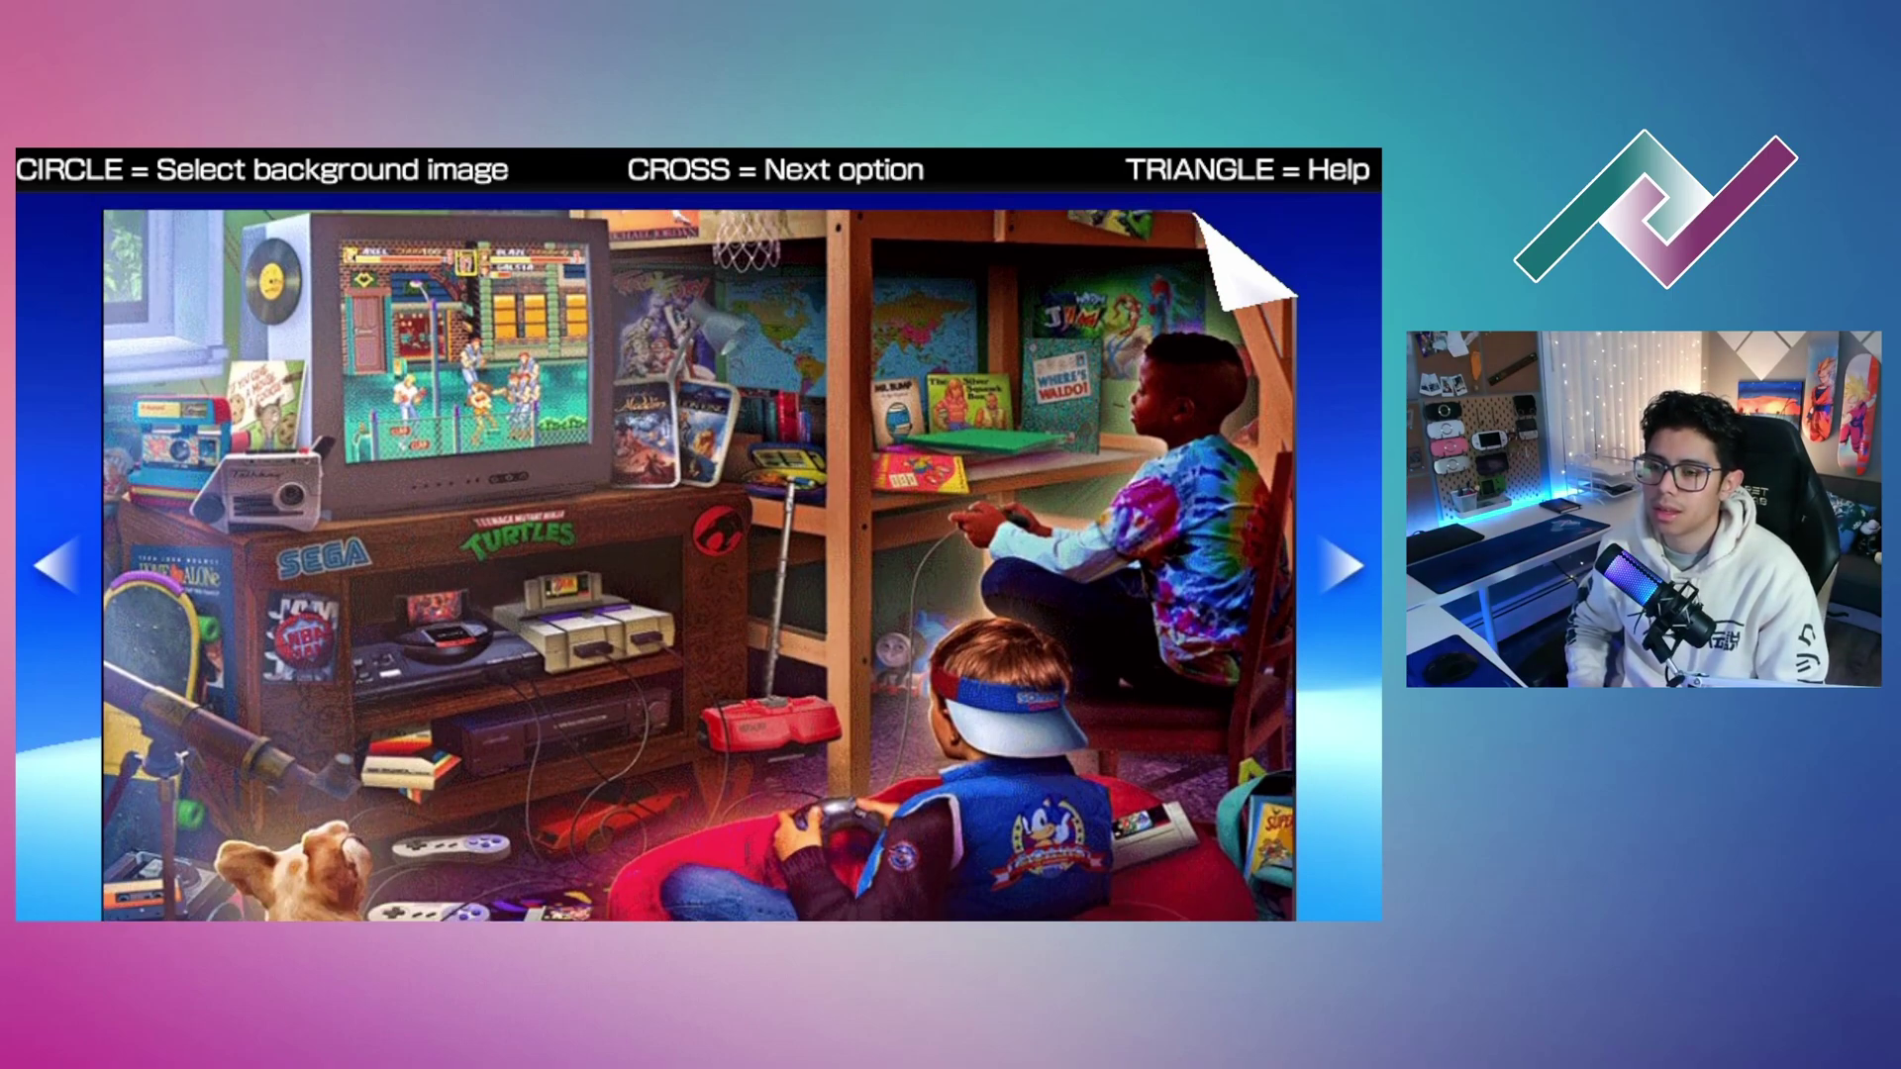
key("Return")
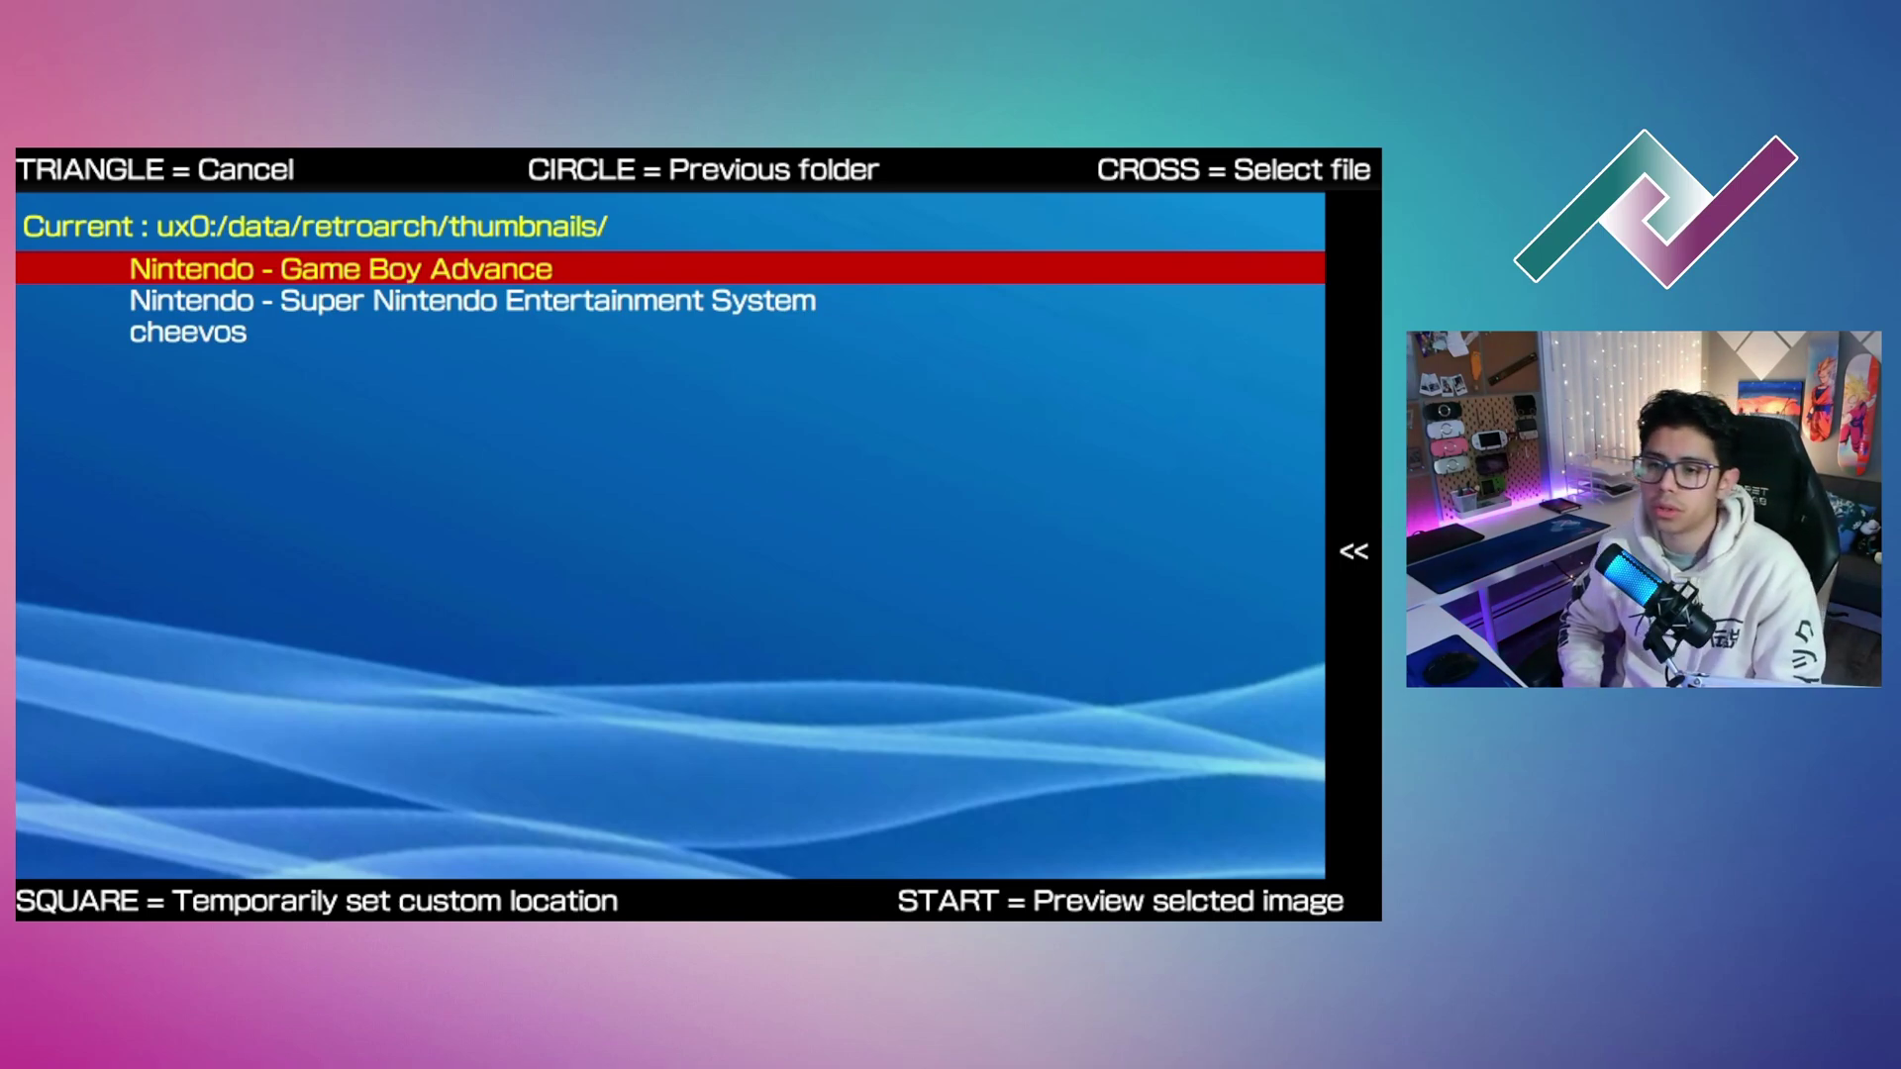
key("Down")
key("Down")
key("Up")
key("Up")
key("Up")
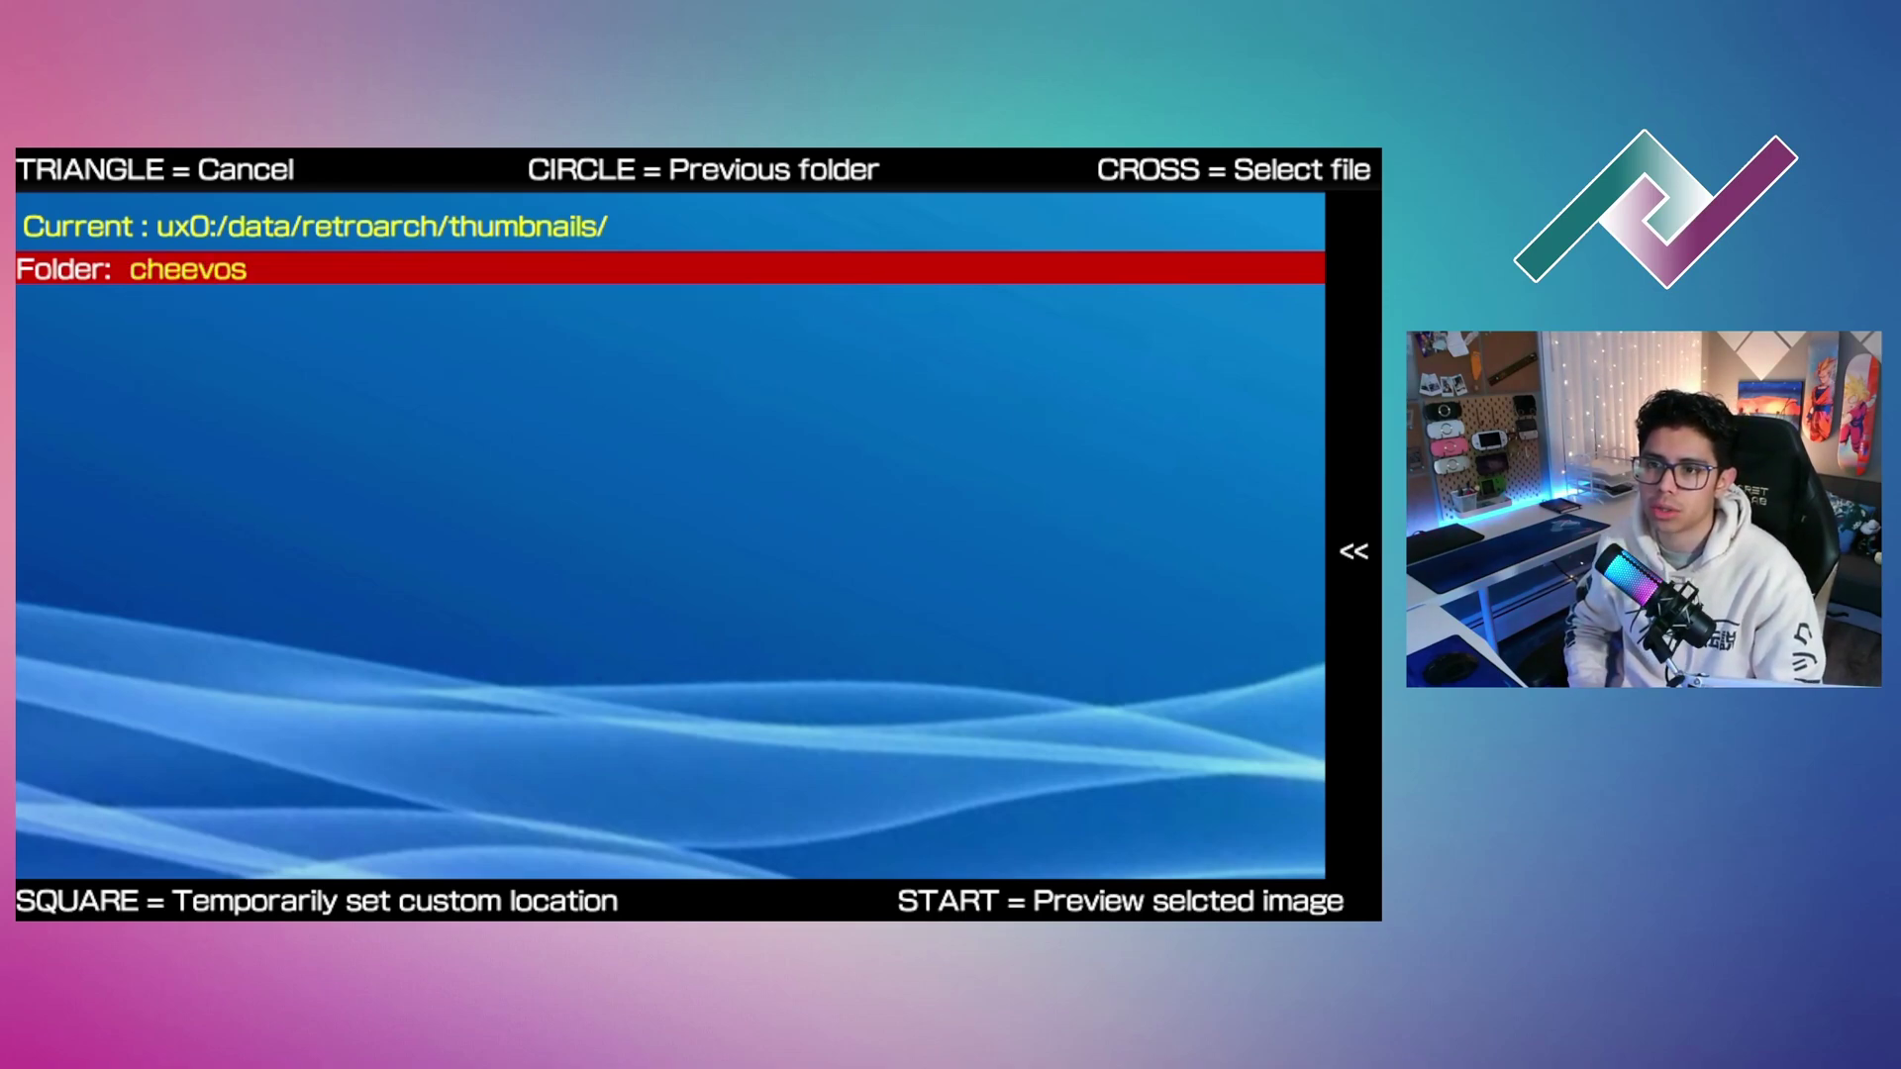
key("Escape")
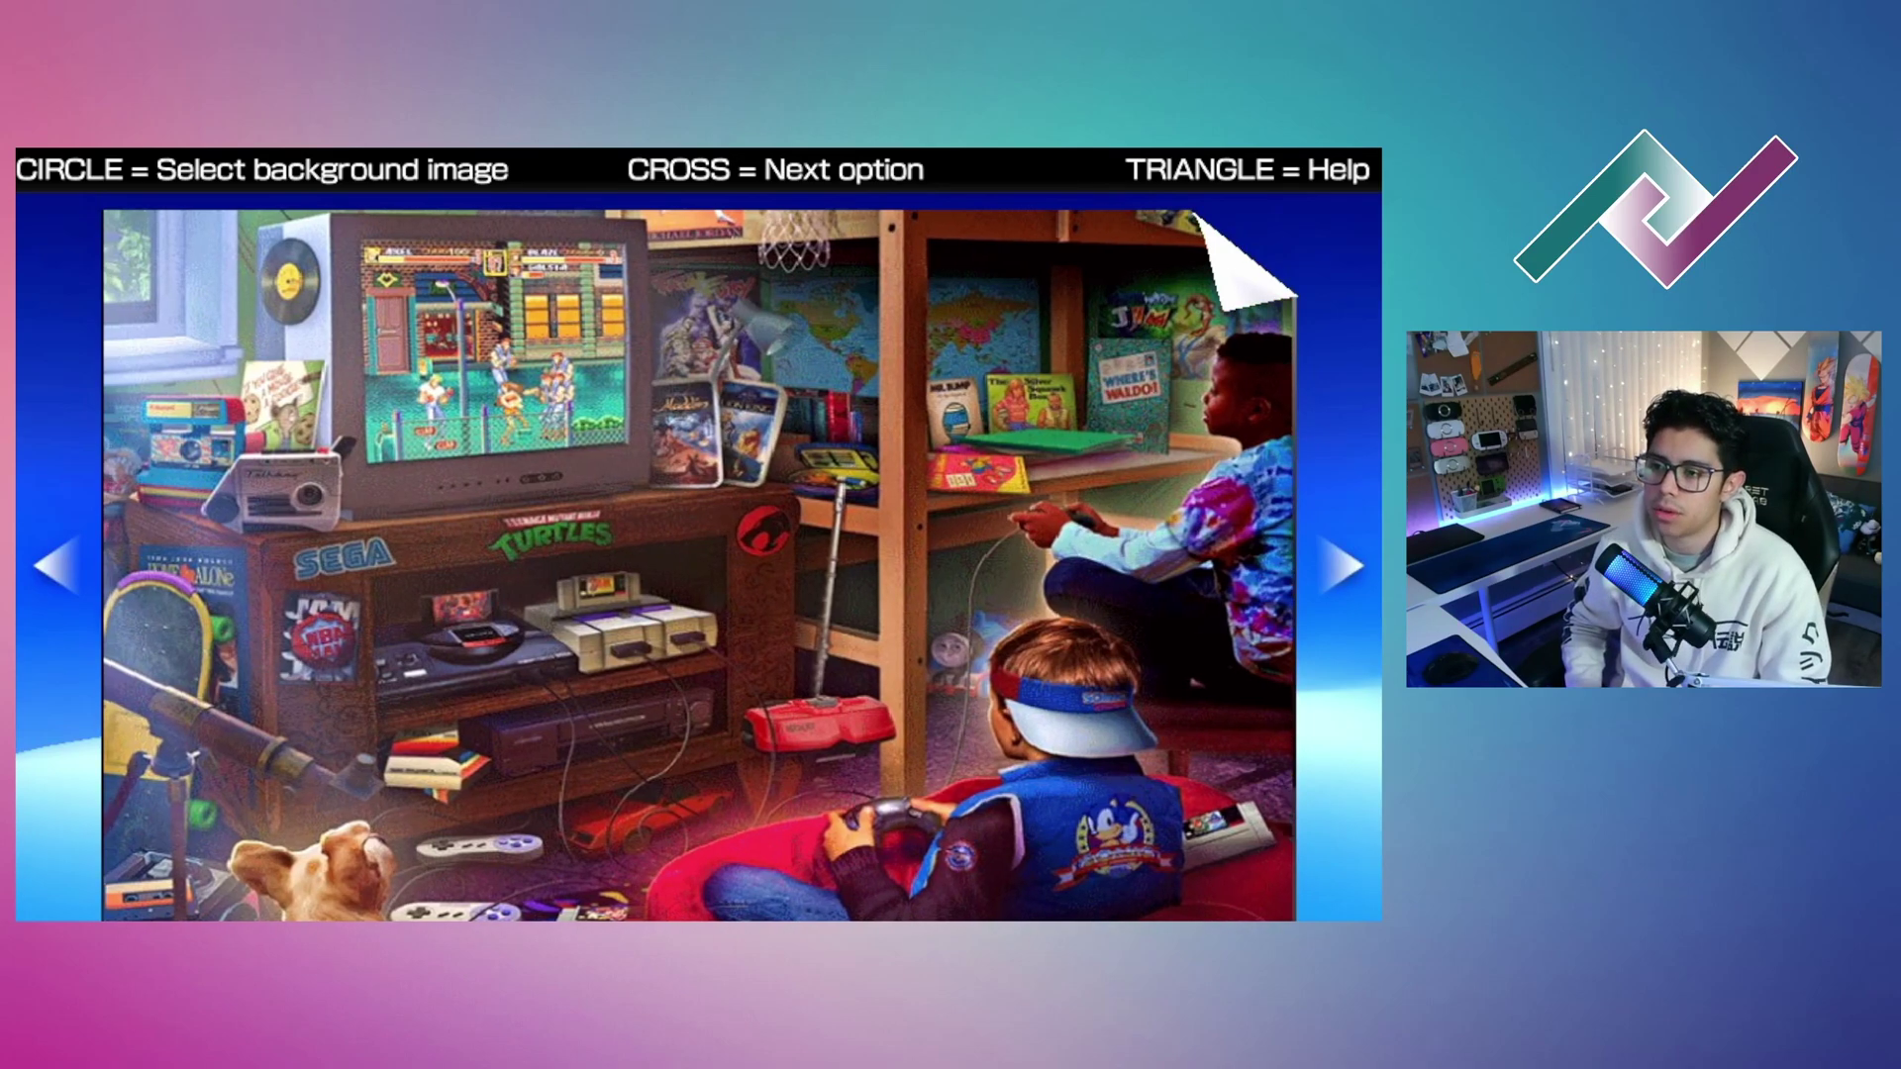